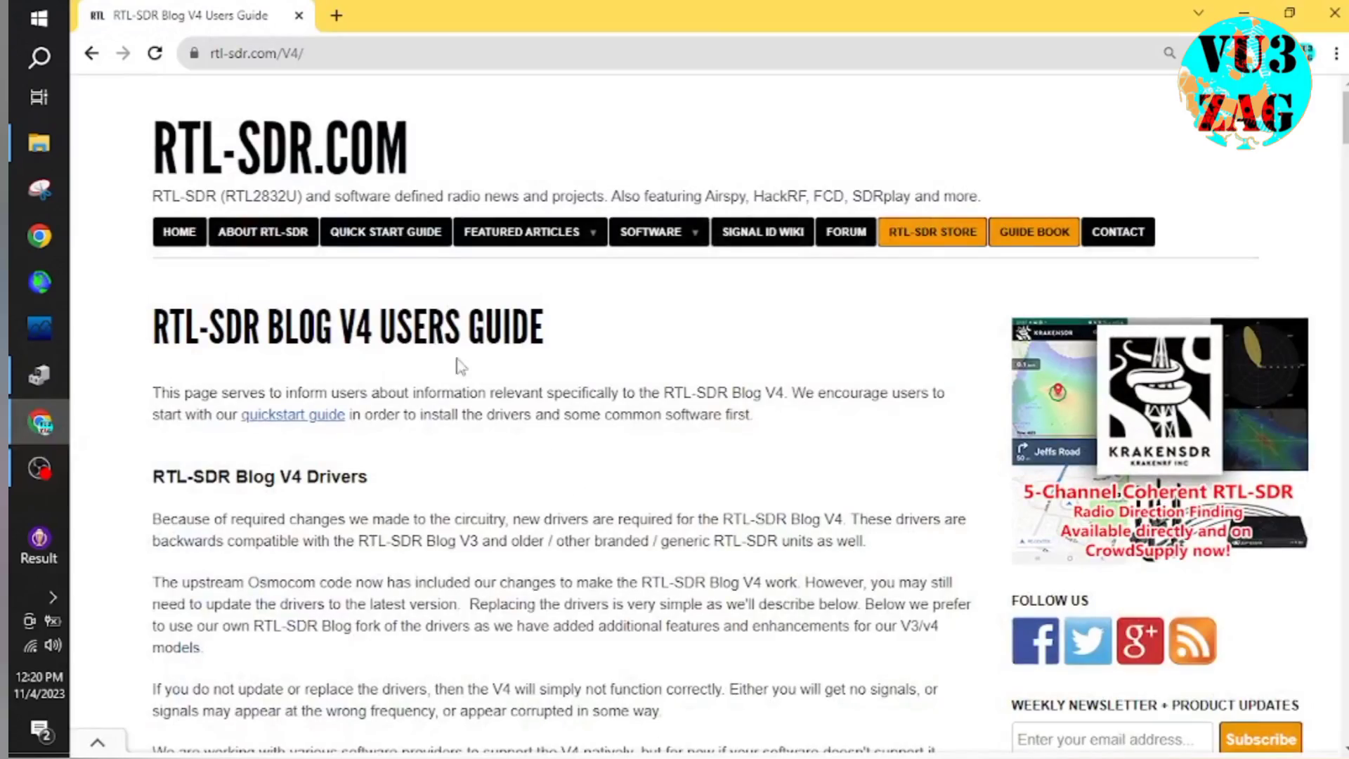
- Check the guide's web address and highlight the RTL-SDR Blog V4 Users Guide title
click(339, 54)
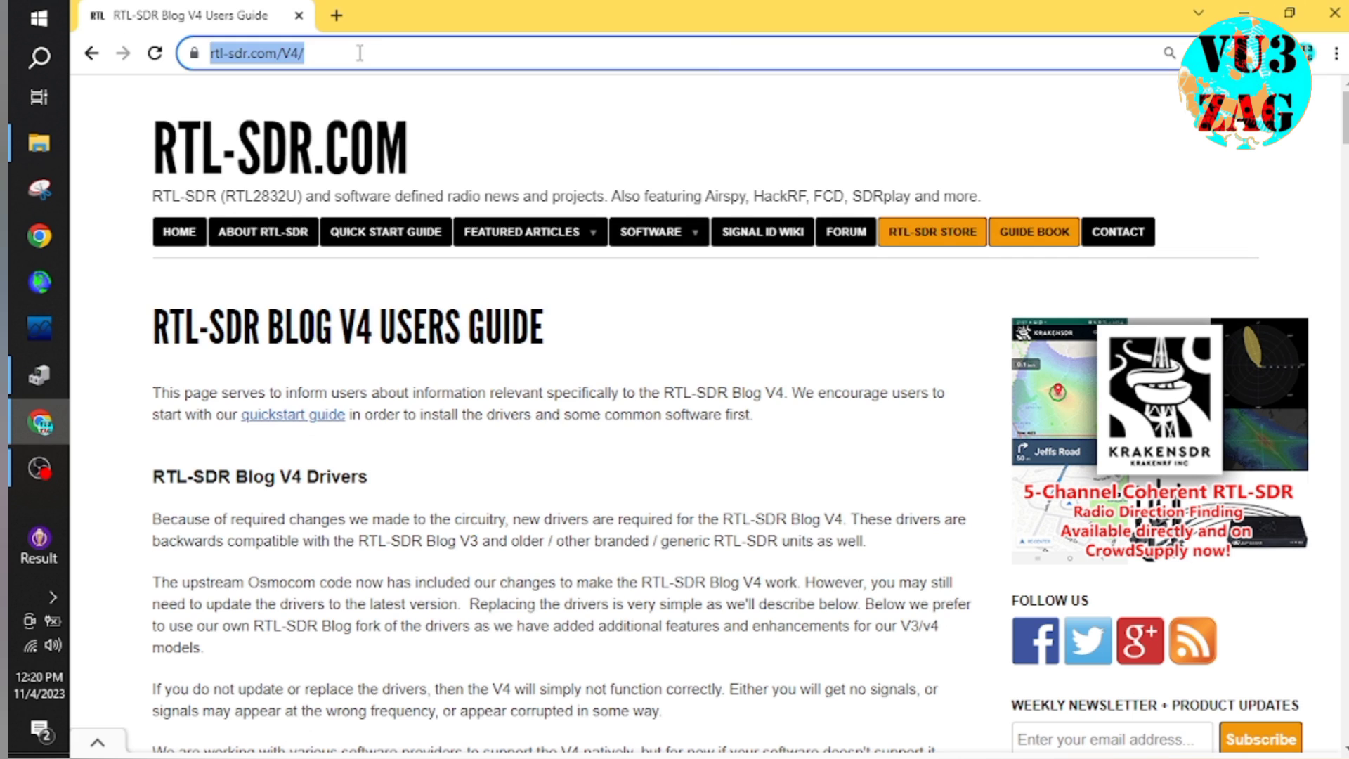
click(359, 53)
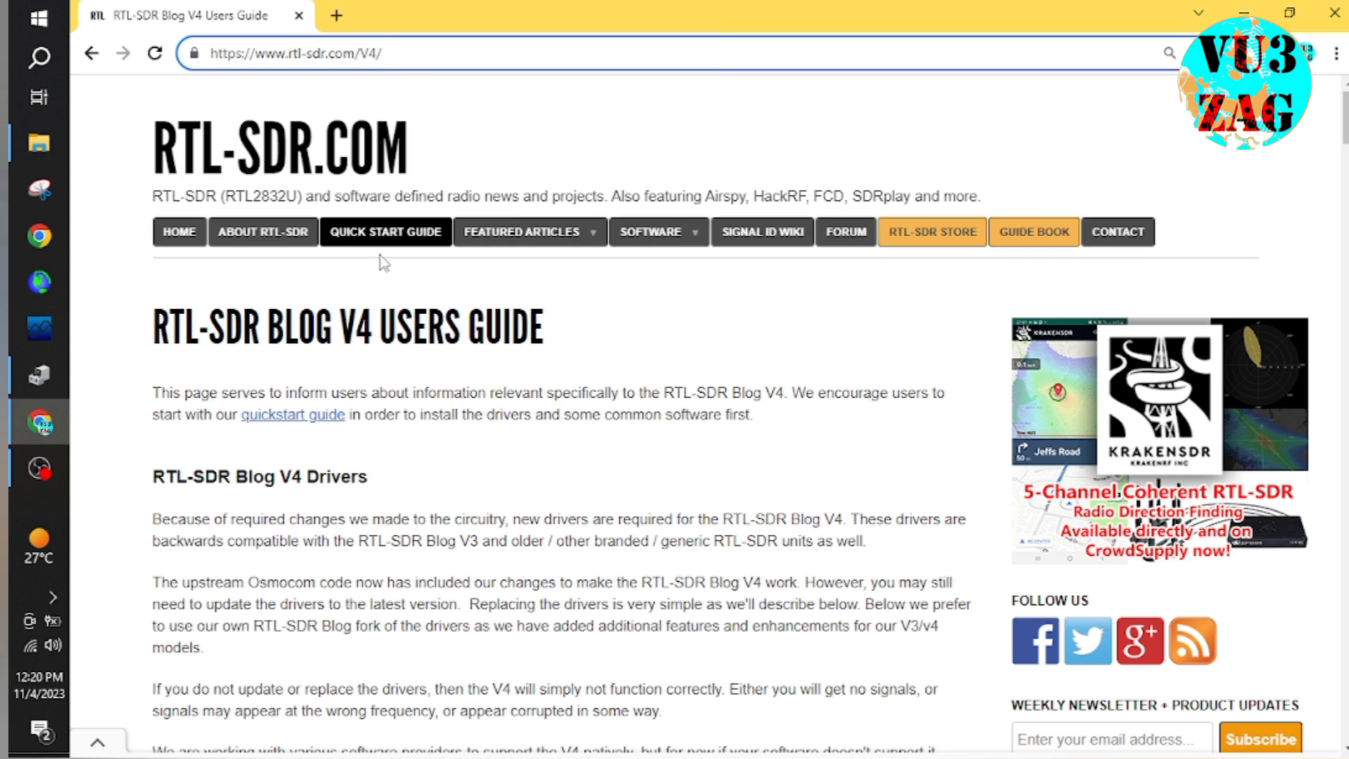
drag(178, 326, 678, 324)
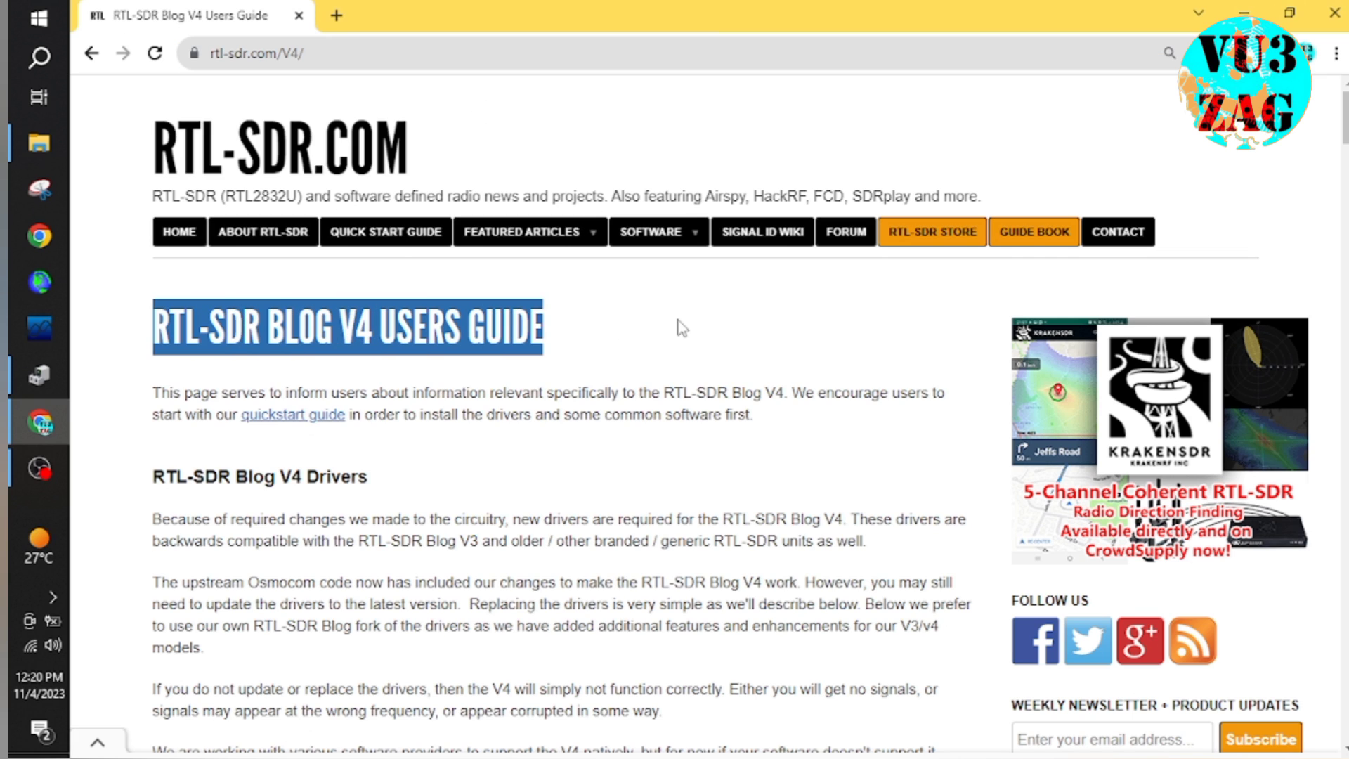
scroll(609, 345, down, 3)
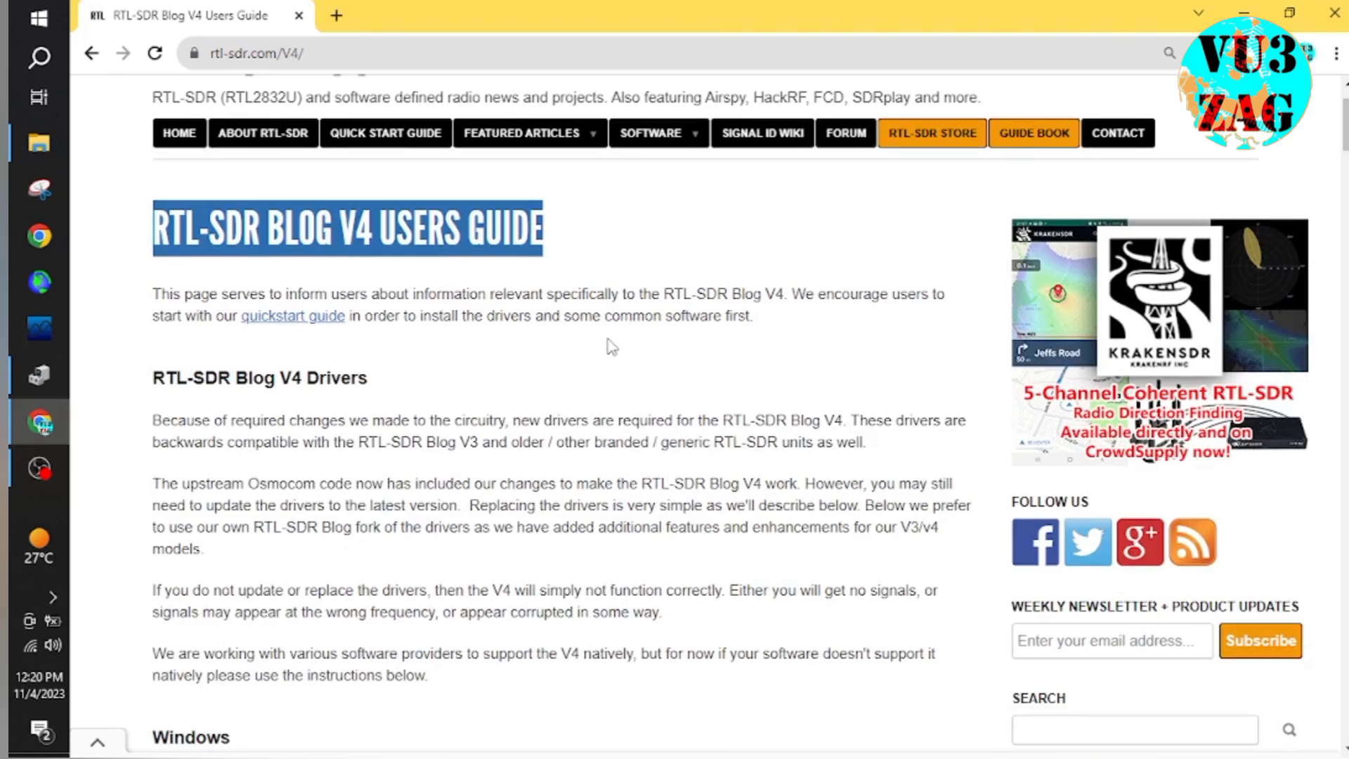
click(156, 295)
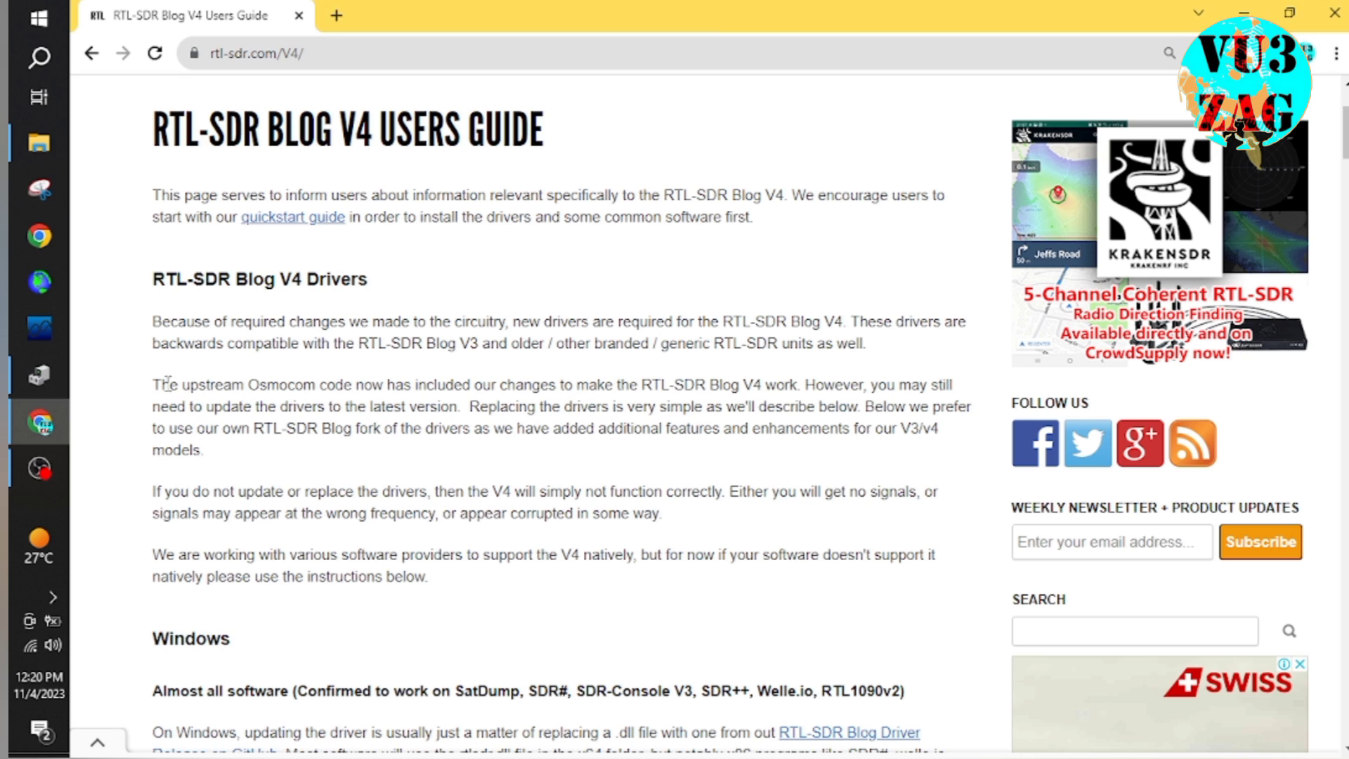
- Highlight the driver-update note and SDR# in the confirmed software list, reaching the SDR# section
drag(157, 383, 867, 407)
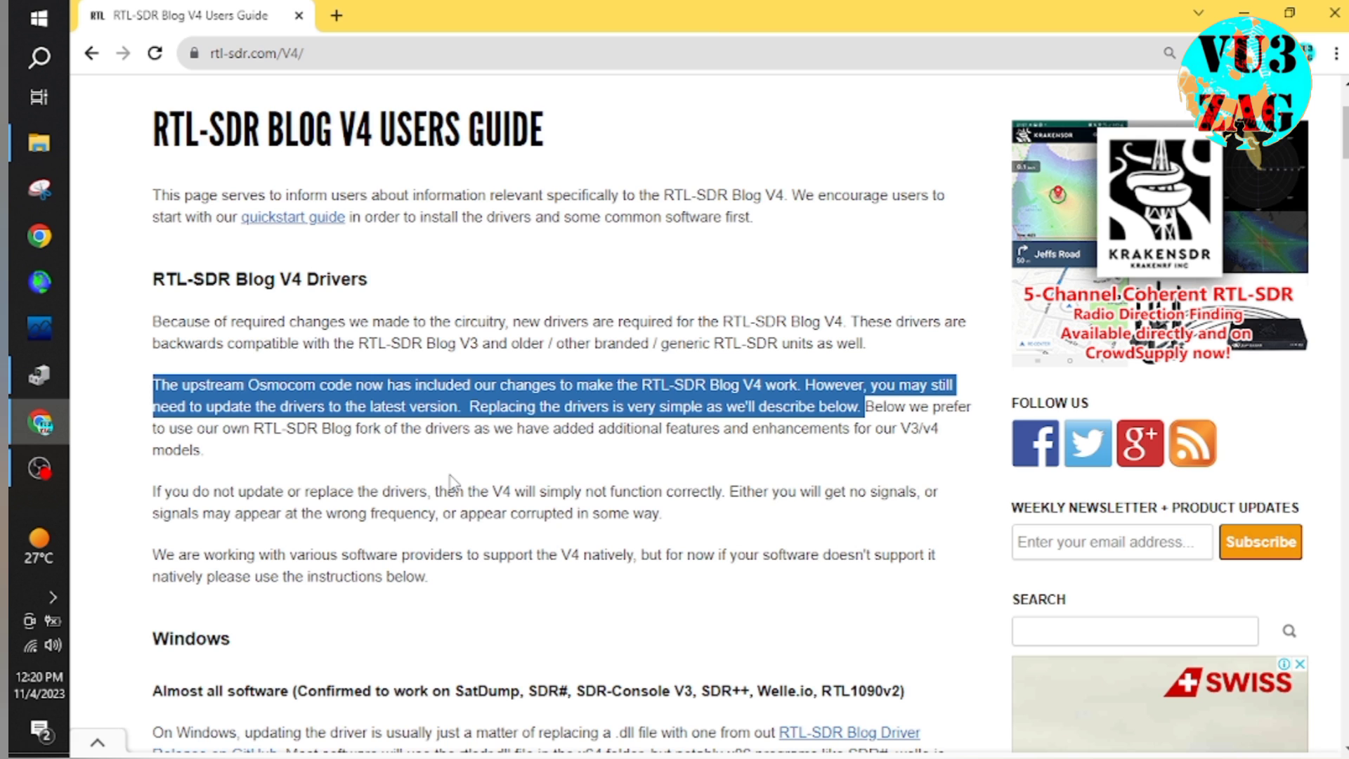
scroll(450, 481, down, 1)
scroll(451, 467, down, 1)
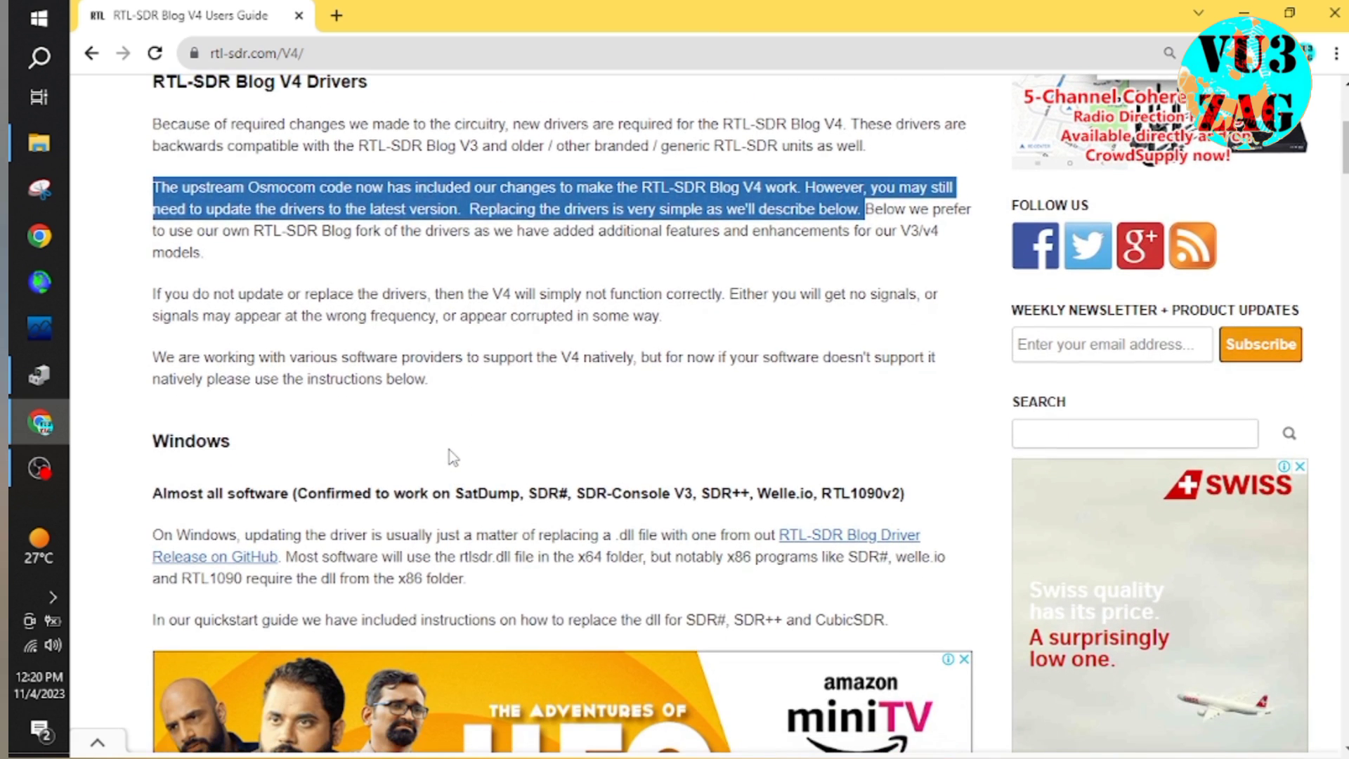
click(449, 448)
scroll(449, 448, down, 1)
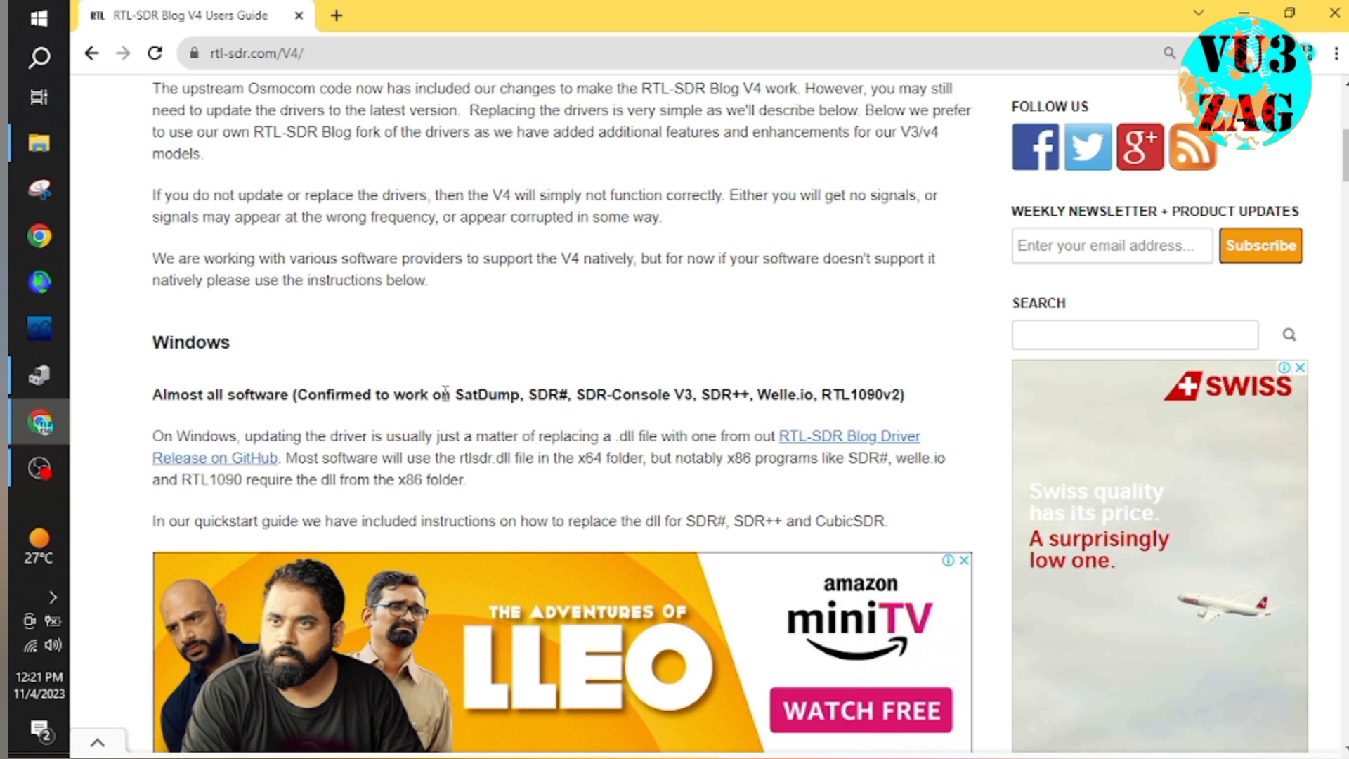
drag(527, 394, 577, 394)
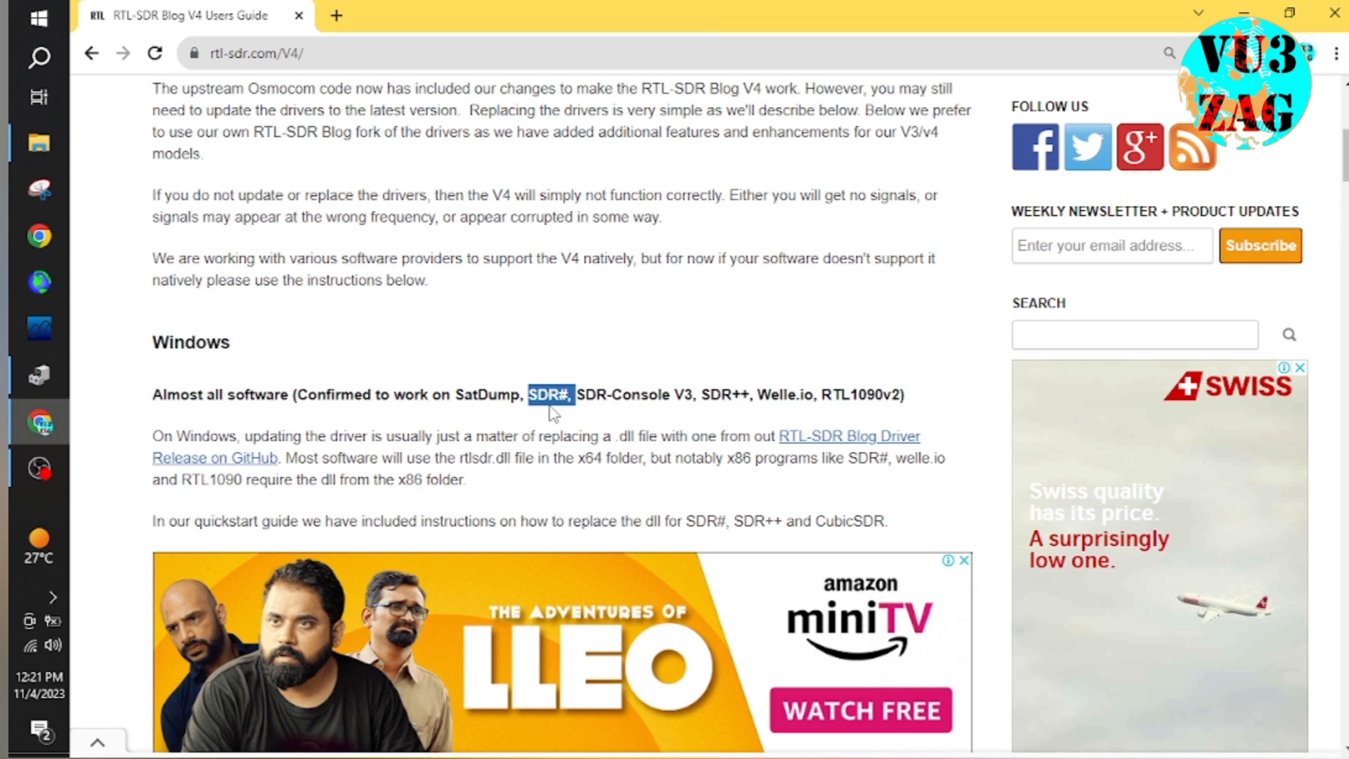
scroll(398, 430, down, 7)
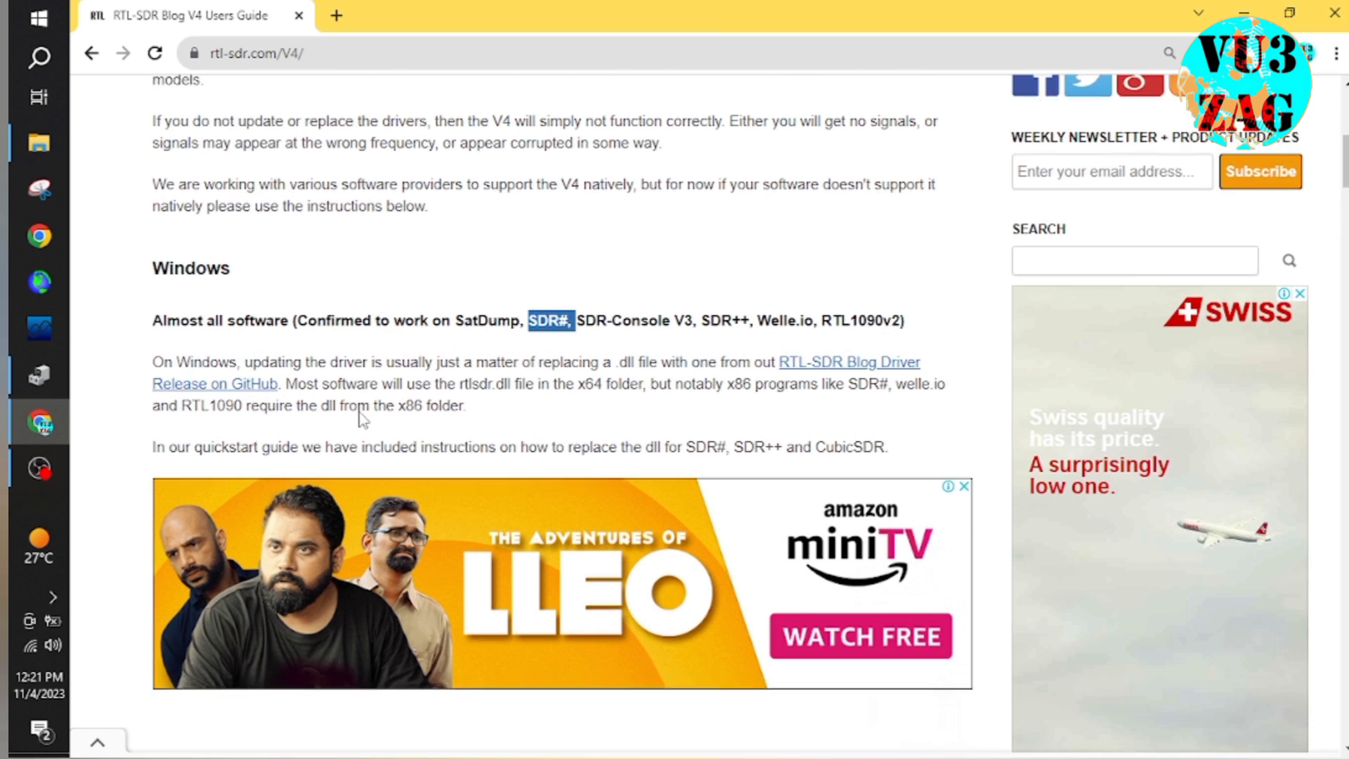
scroll(354, 406, down, 2)
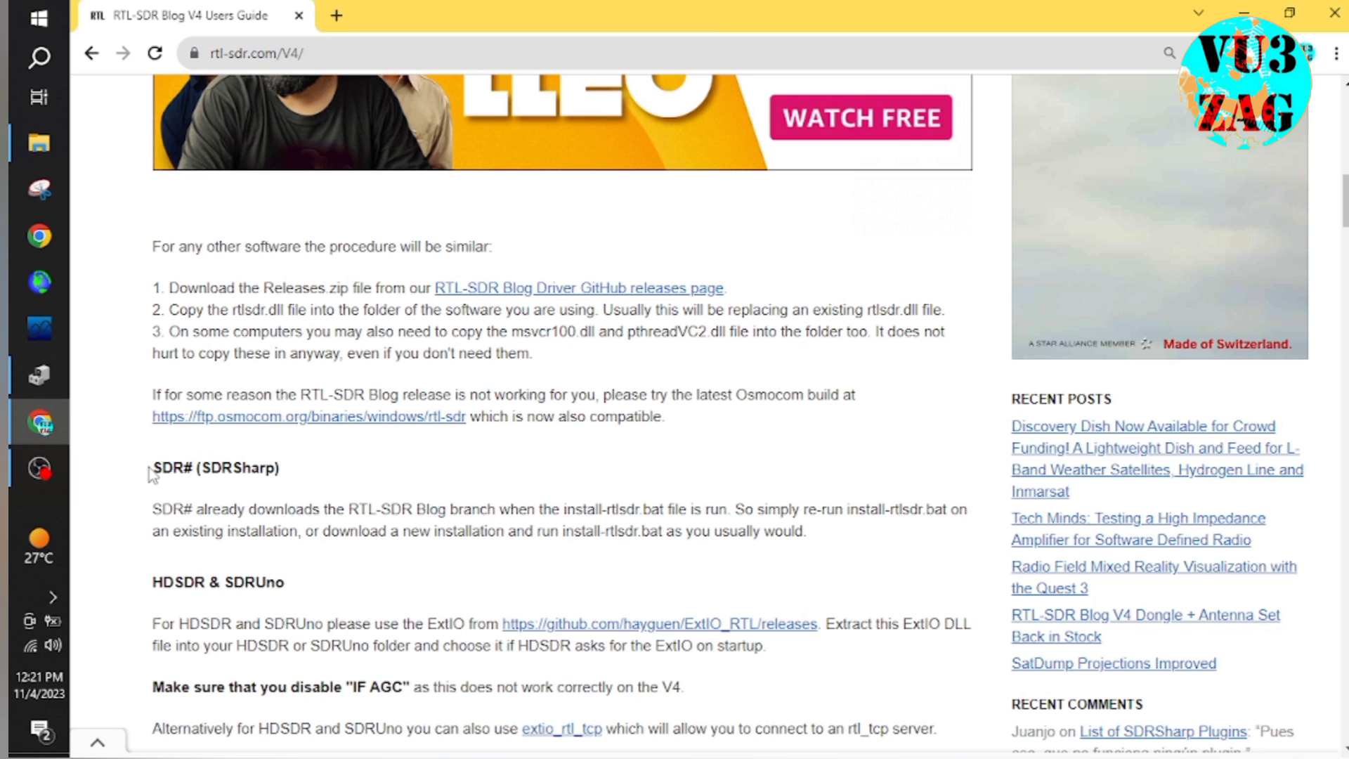
- Highlight the SDR# (SDRSharp) note, then bring up Device Manager from the taskbar
drag(151, 471, 313, 510)
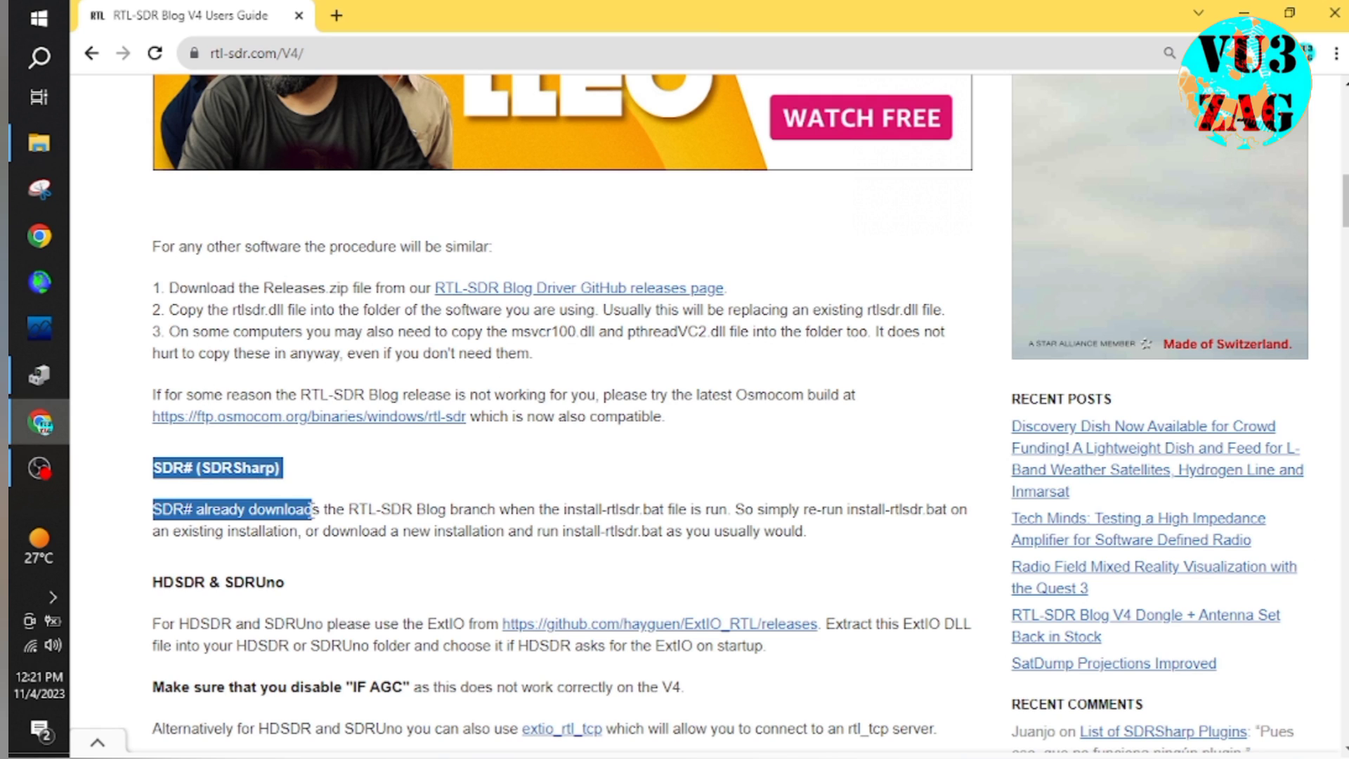
drag(154, 510, 973, 536)
click(625, 556)
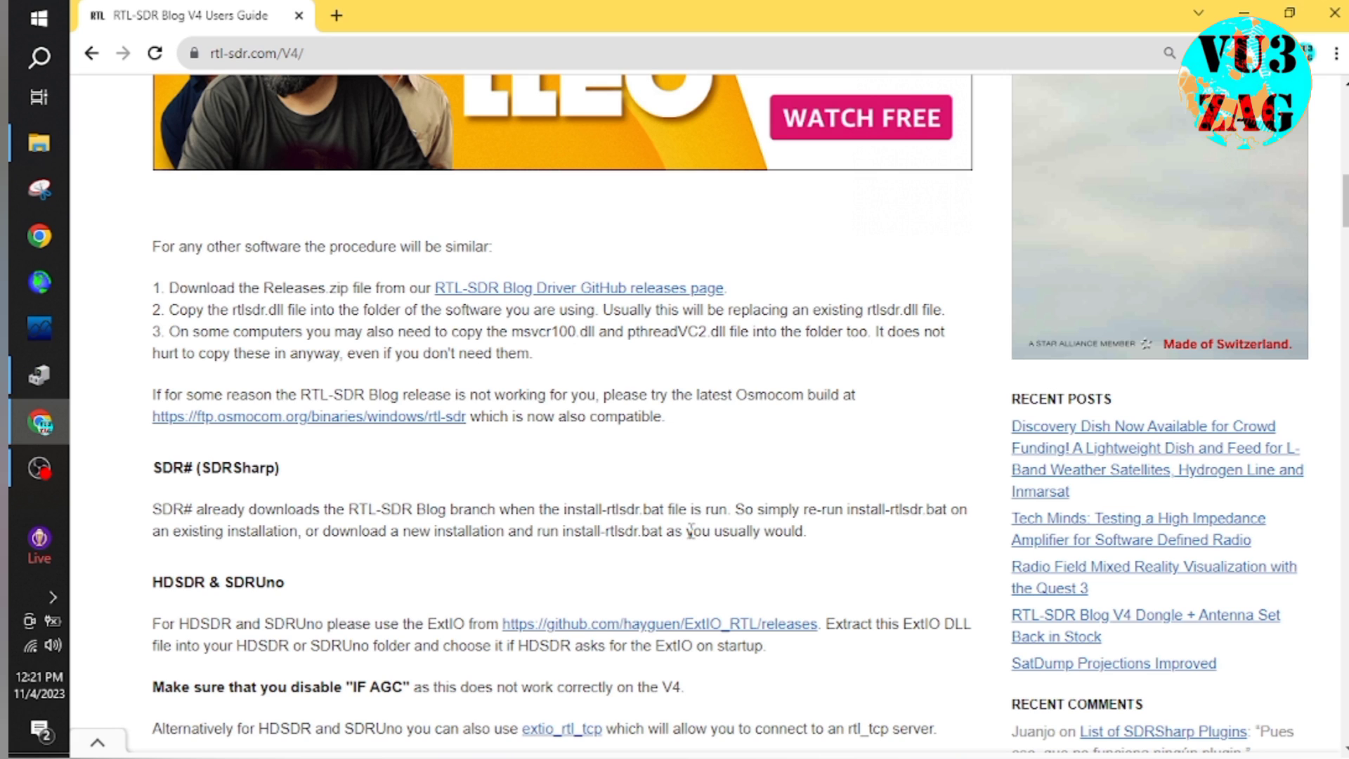
click(32, 379)
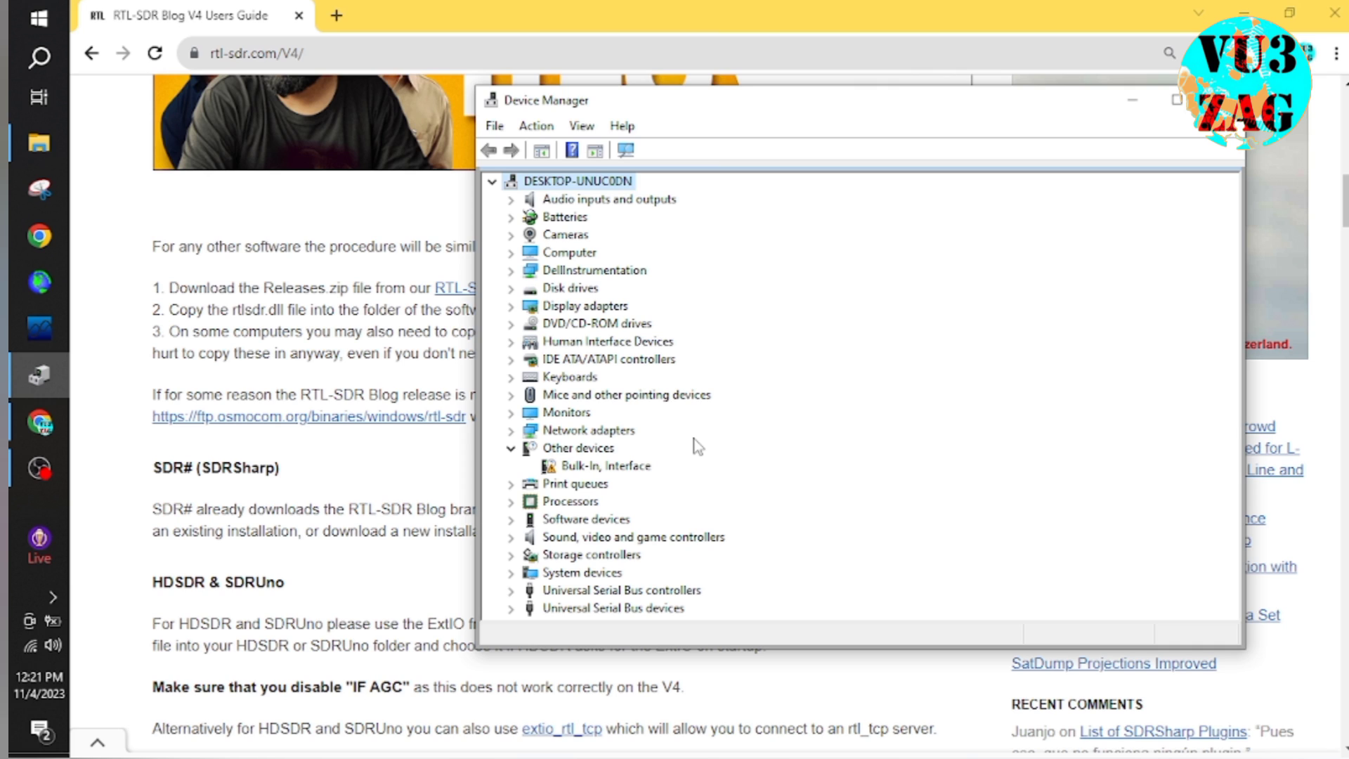
- Select the Bulk-In, Interface device with the warning icon under Other devices
click(594, 468)
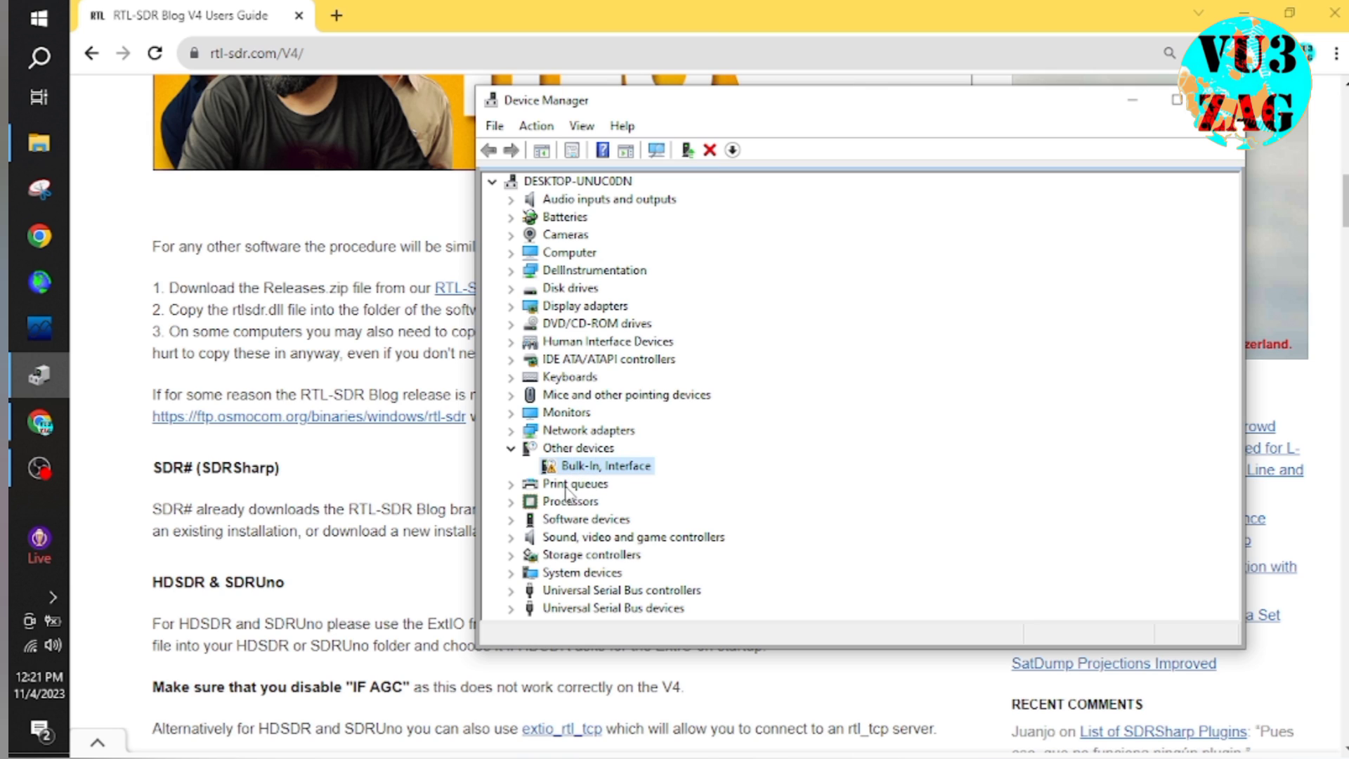
- Maximize the sdrsharp-x86 (1) folder, run install-rtlsdr.bat, and close its console when finished
click(45, 144)
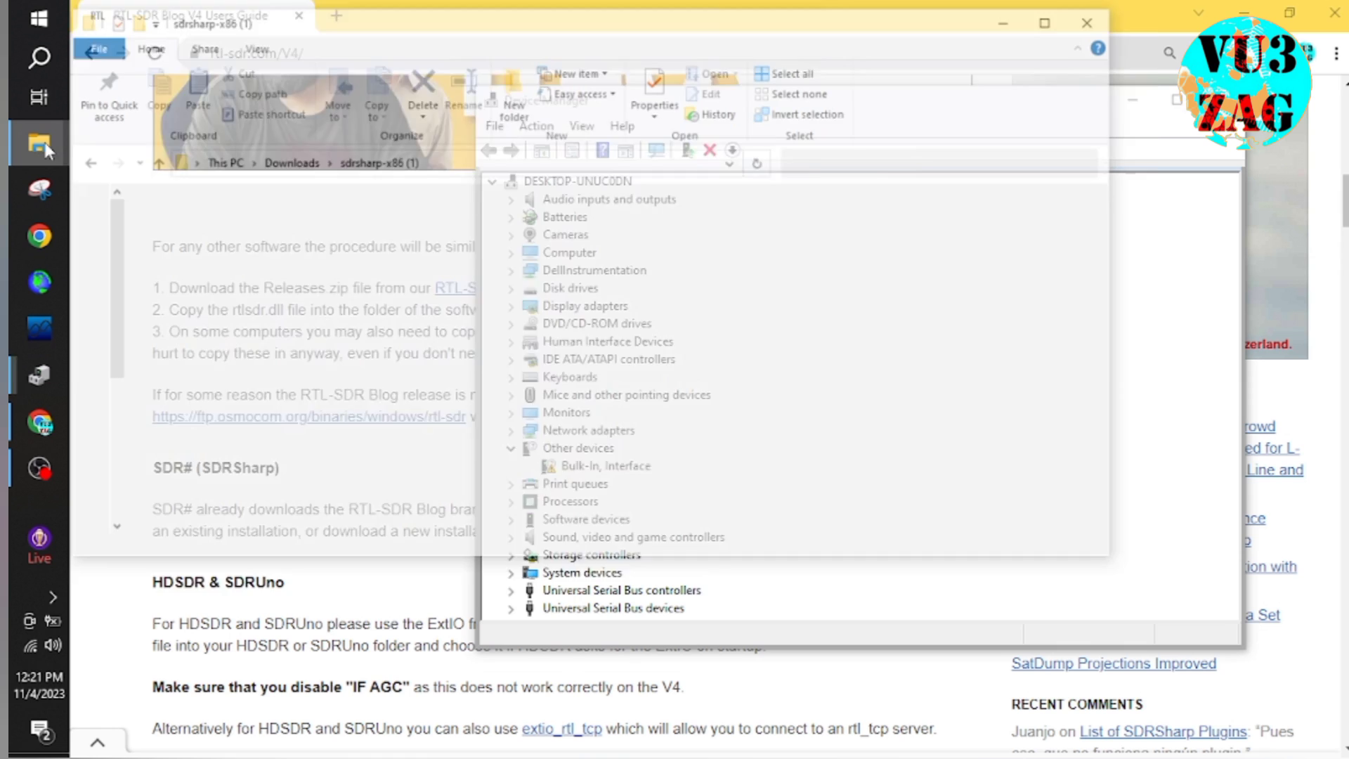
double_click(925, 23)
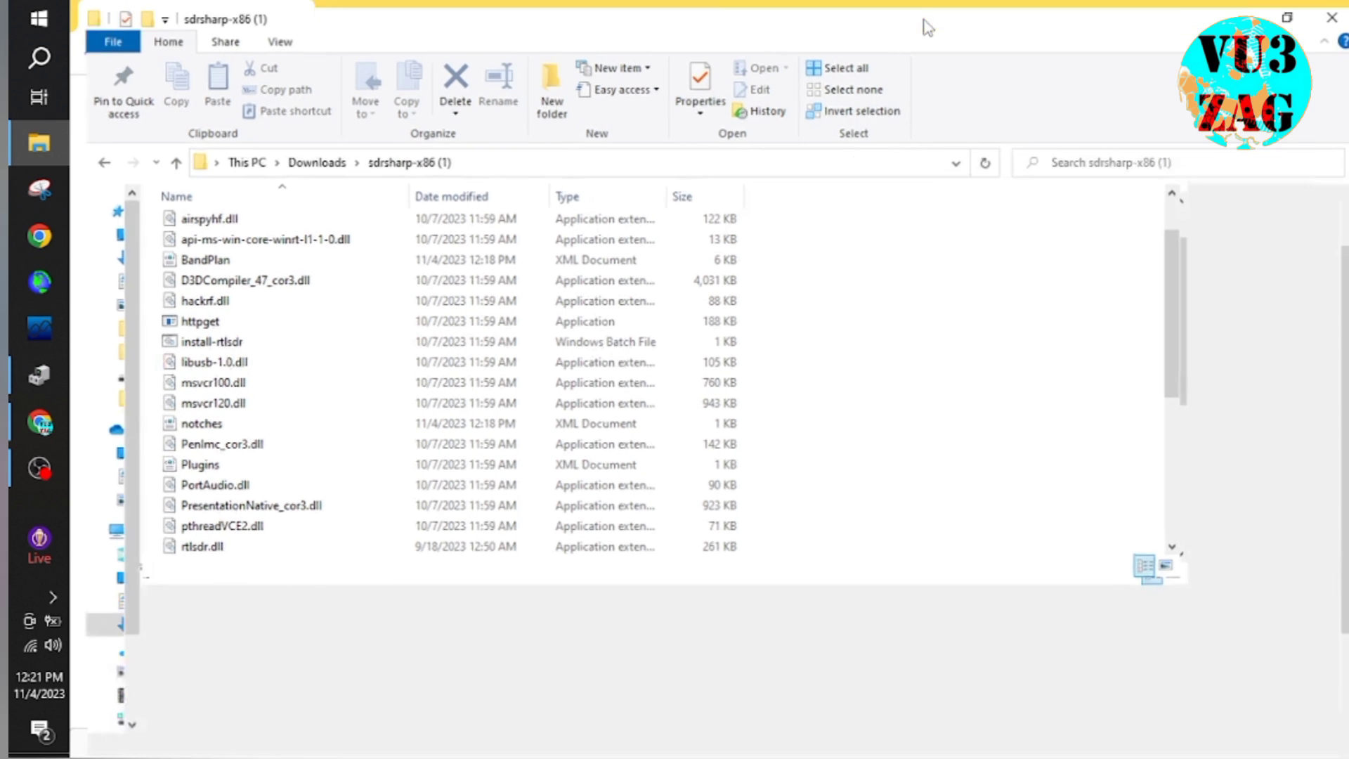
click(415, 161)
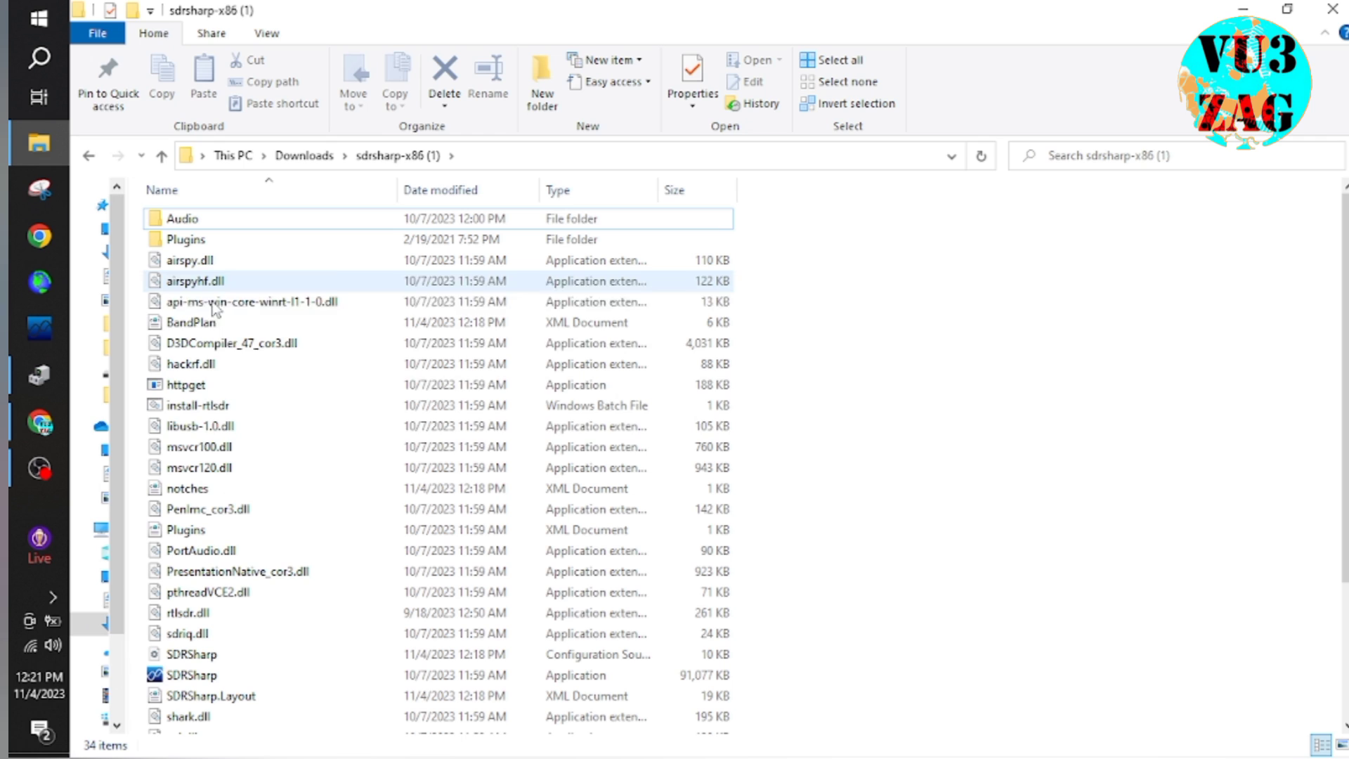
scroll(223, 430, down, 1)
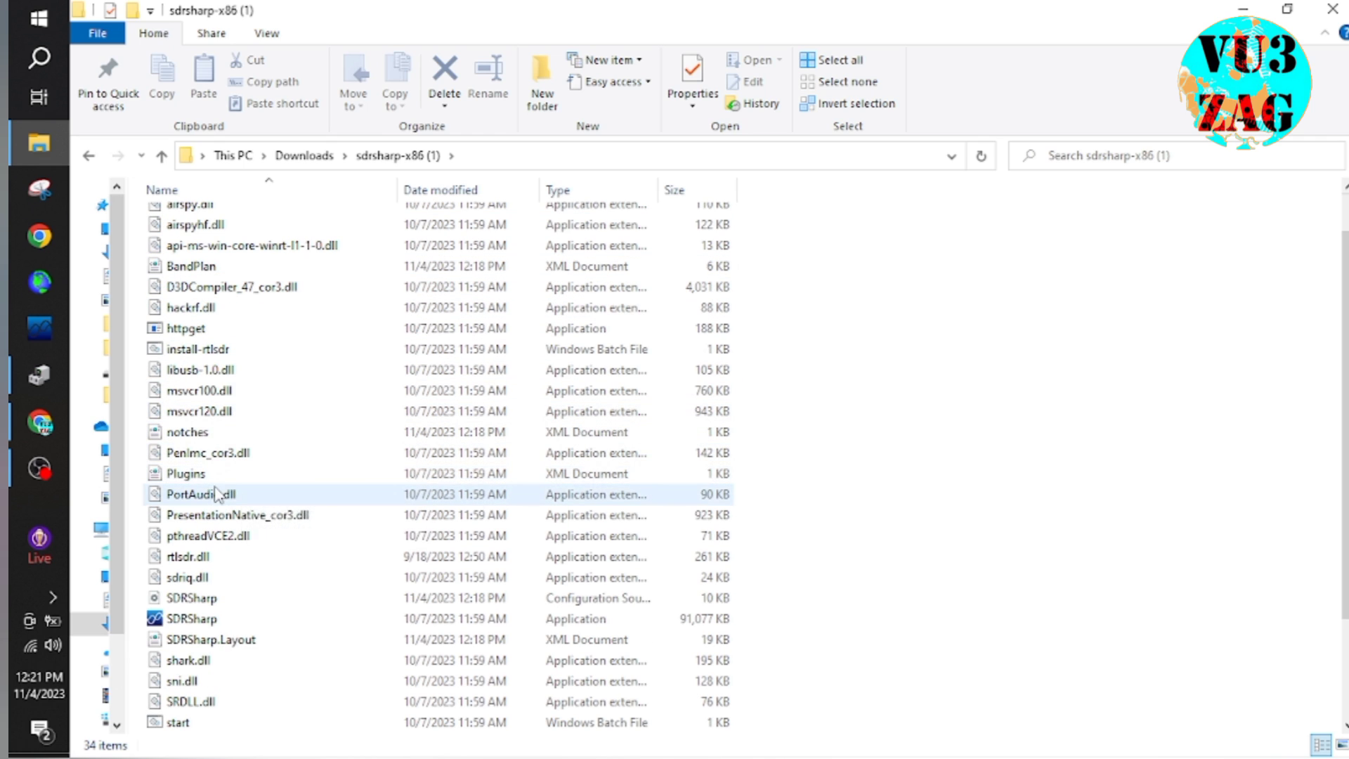
click(211, 353)
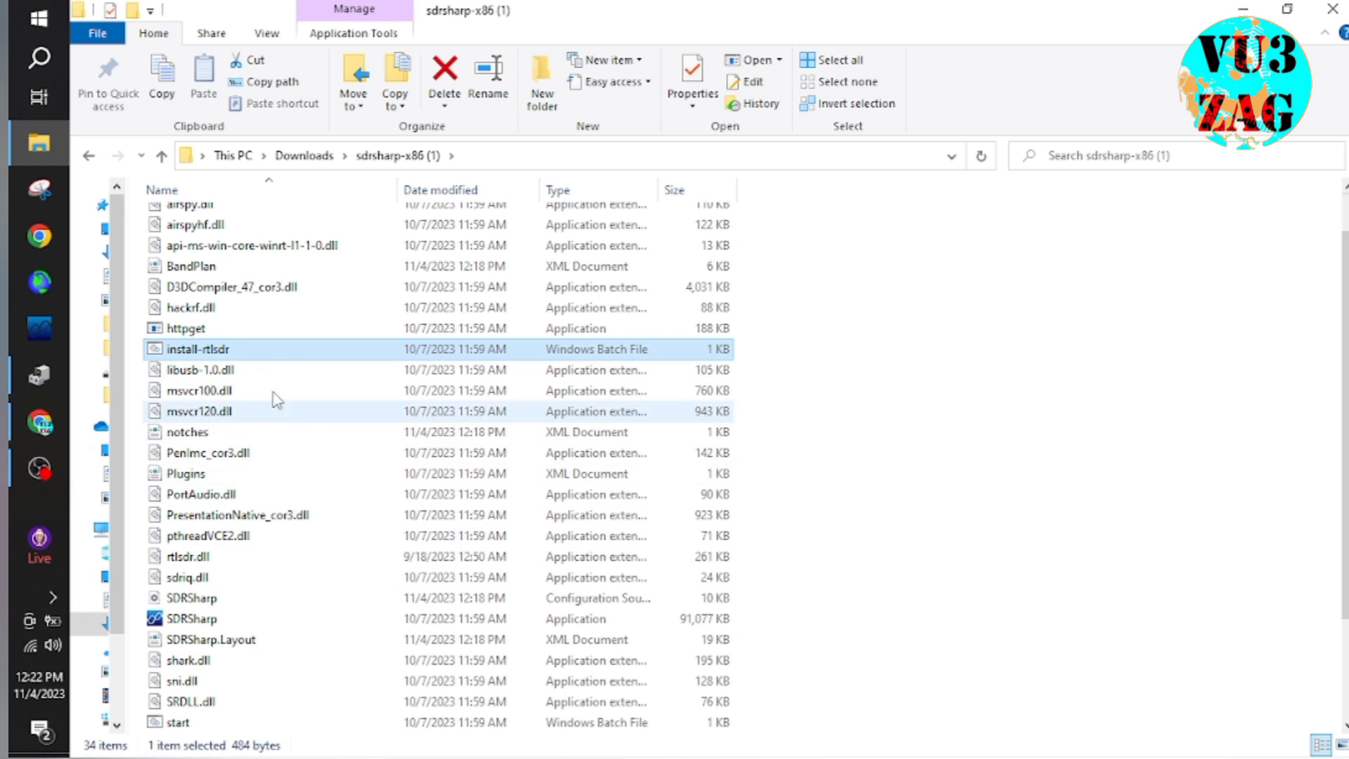
double_click(232, 350)
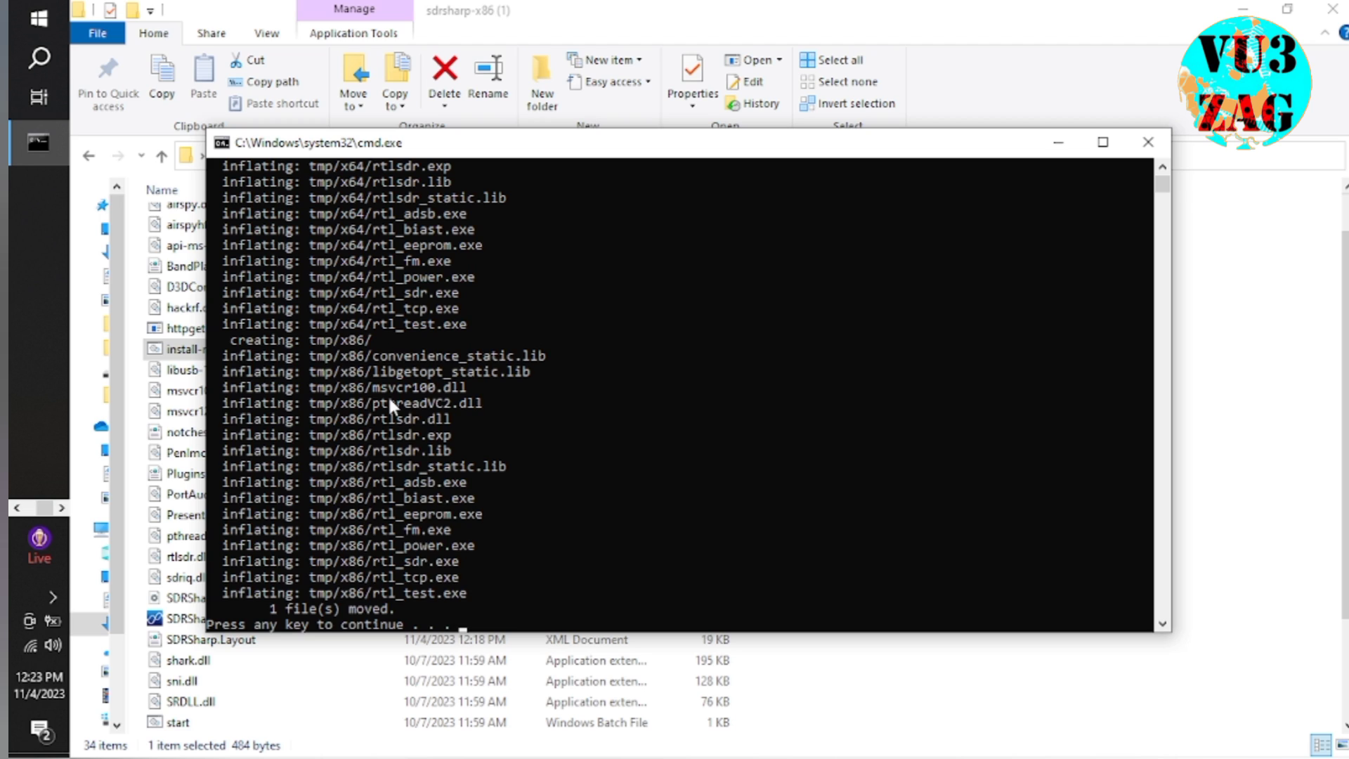
scroll(388, 395, down, 5)
key(Return)
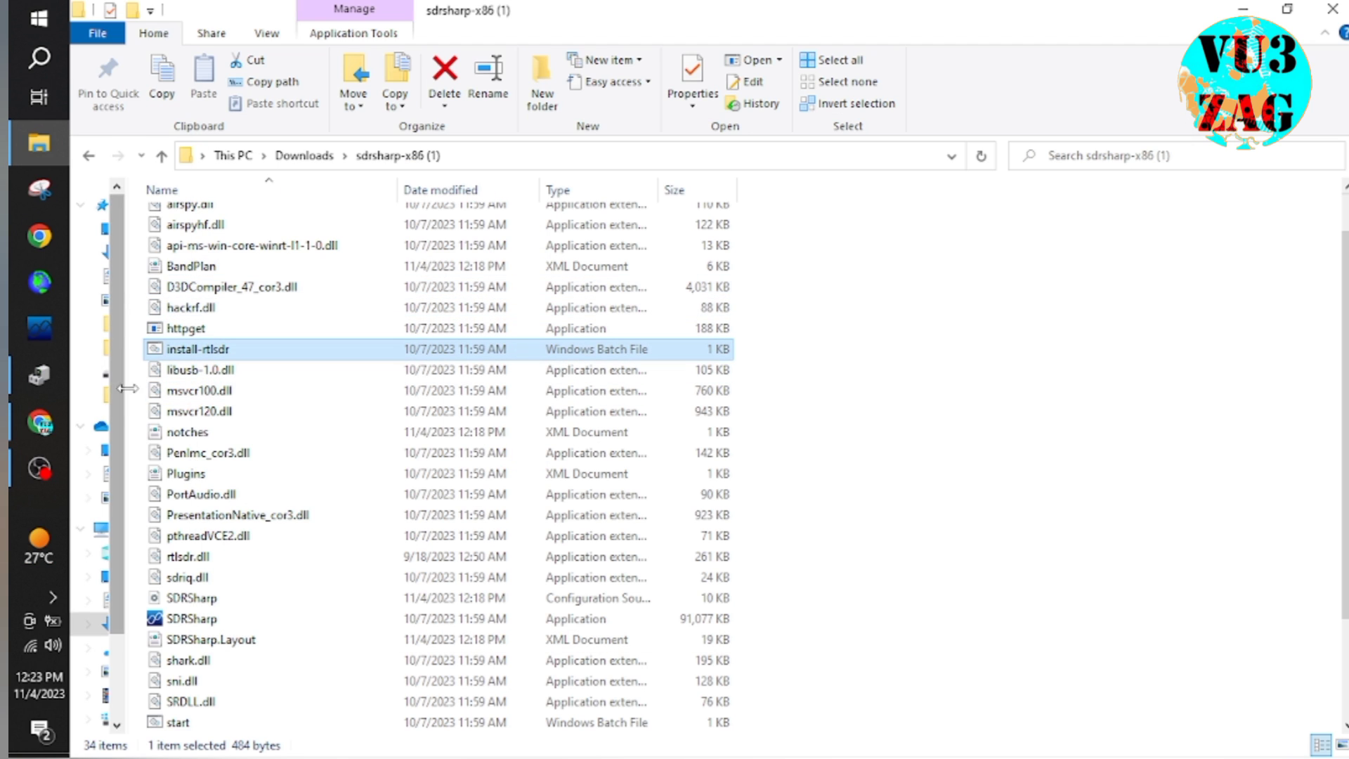
- Launch SDRSharp.exe and rescan Device Manager for hardware changes
double_click(197, 621)
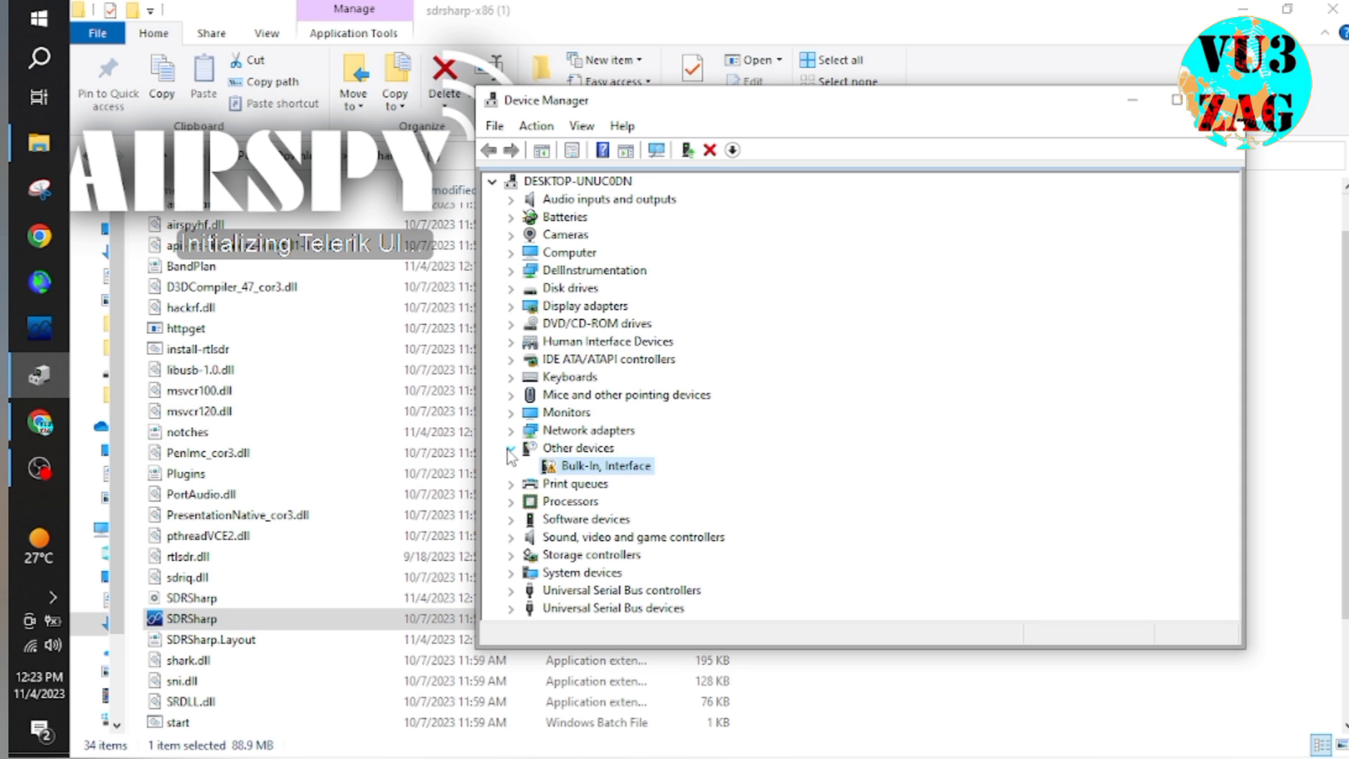
click(658, 150)
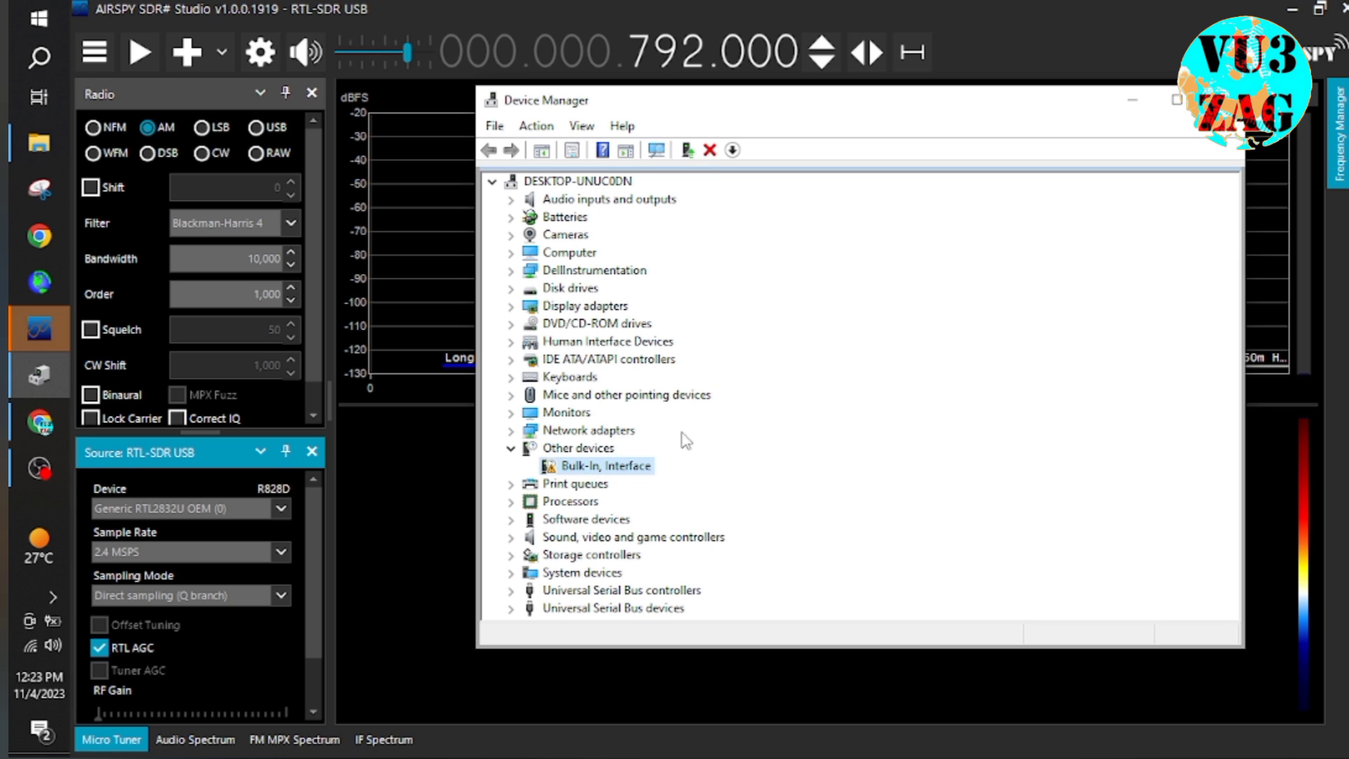
- Switch the RTL-SDR source to Quadrature sampling and start the receiver
click(1127, 107)
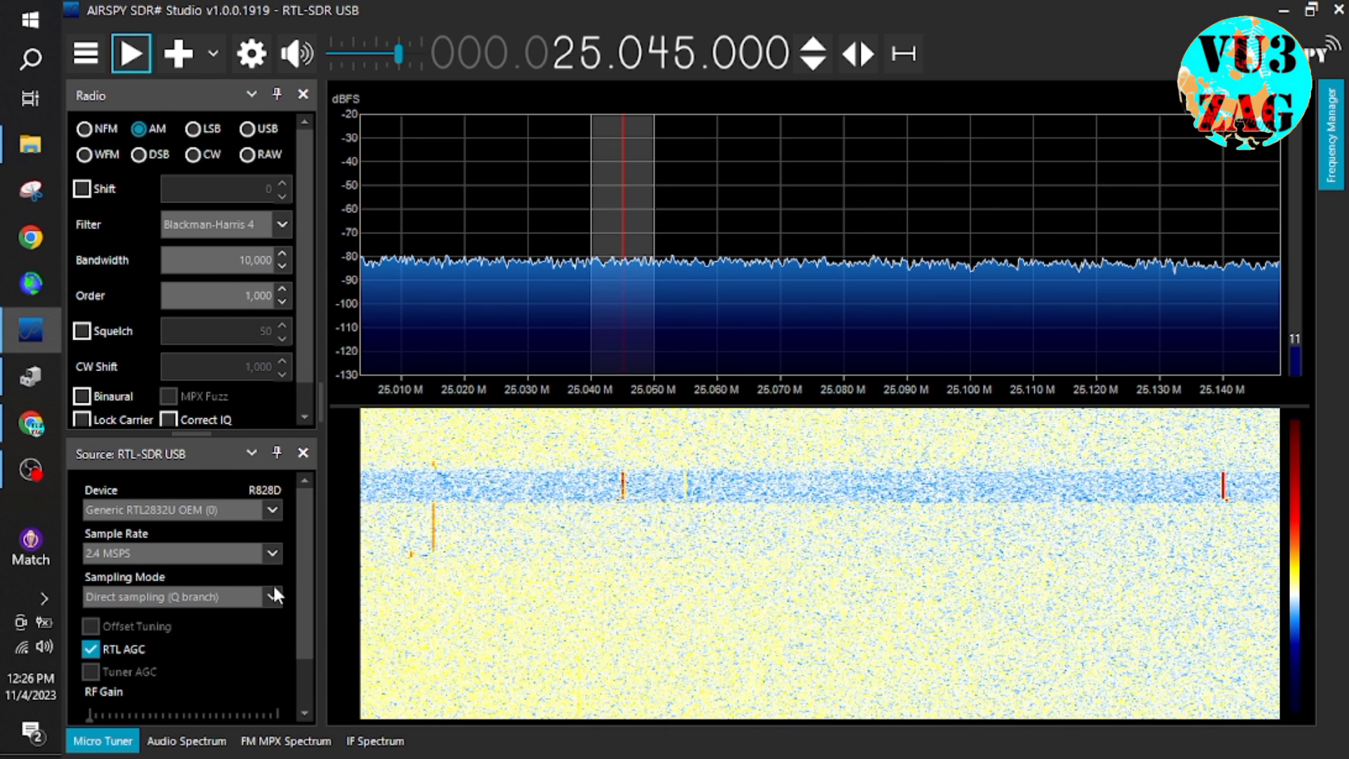
click(281, 596)
click(254, 619)
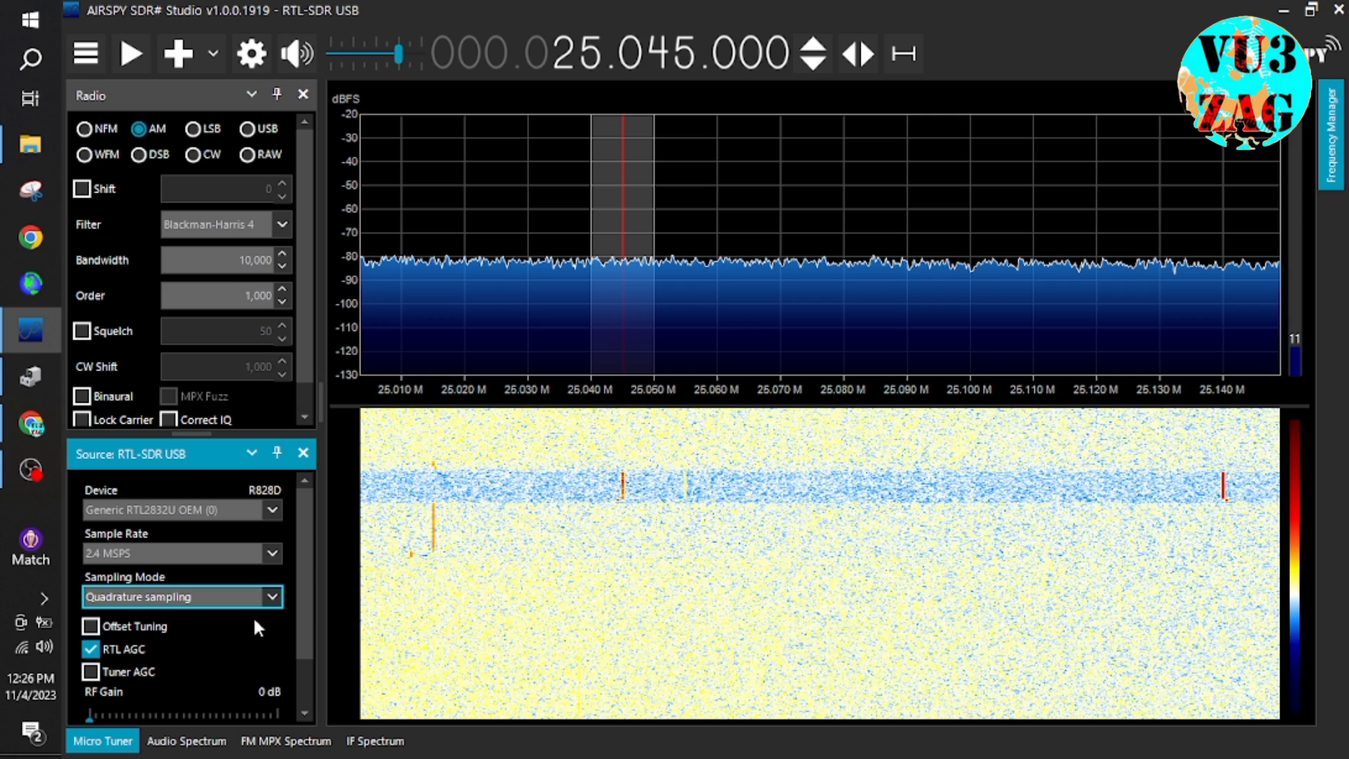
click(132, 53)
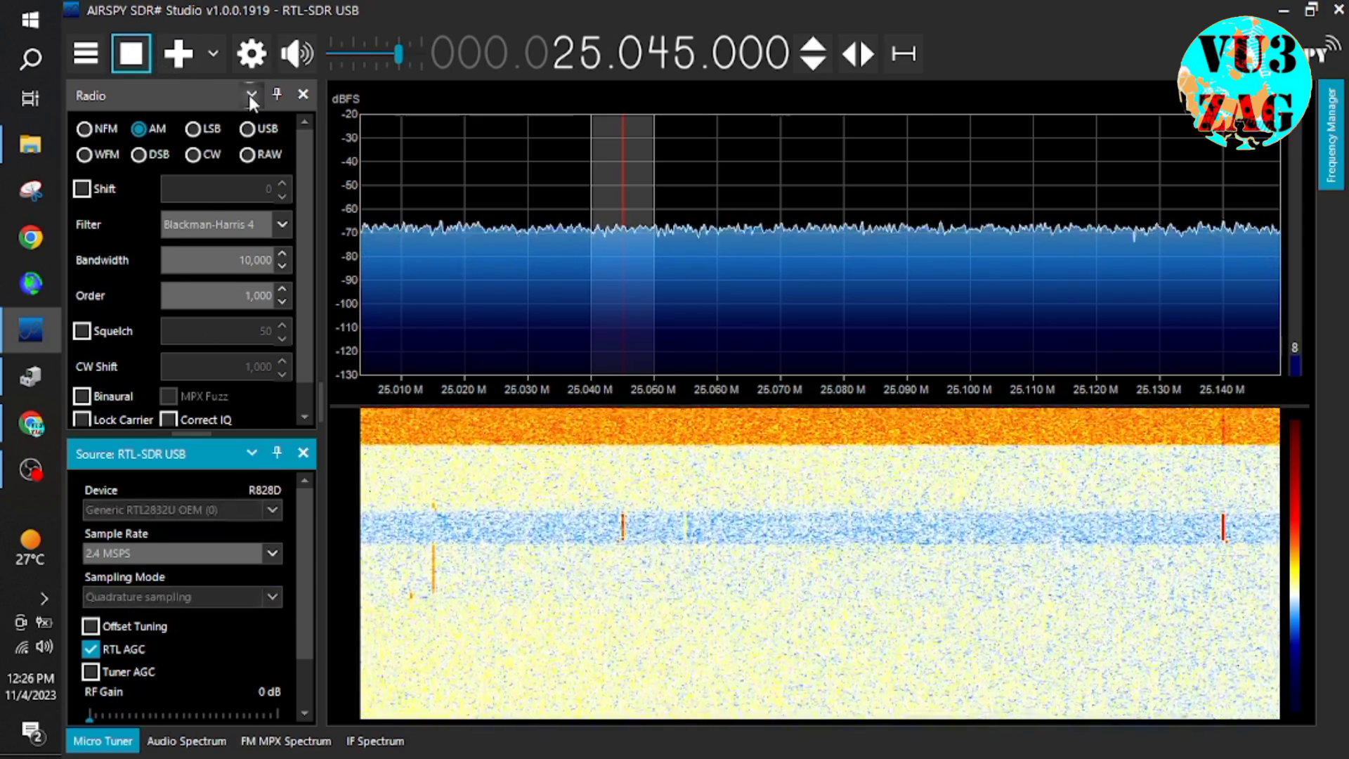
- Tune the MHz digit down to 100, then back up to 101.000.000
scroll(541, 53, up, 1)
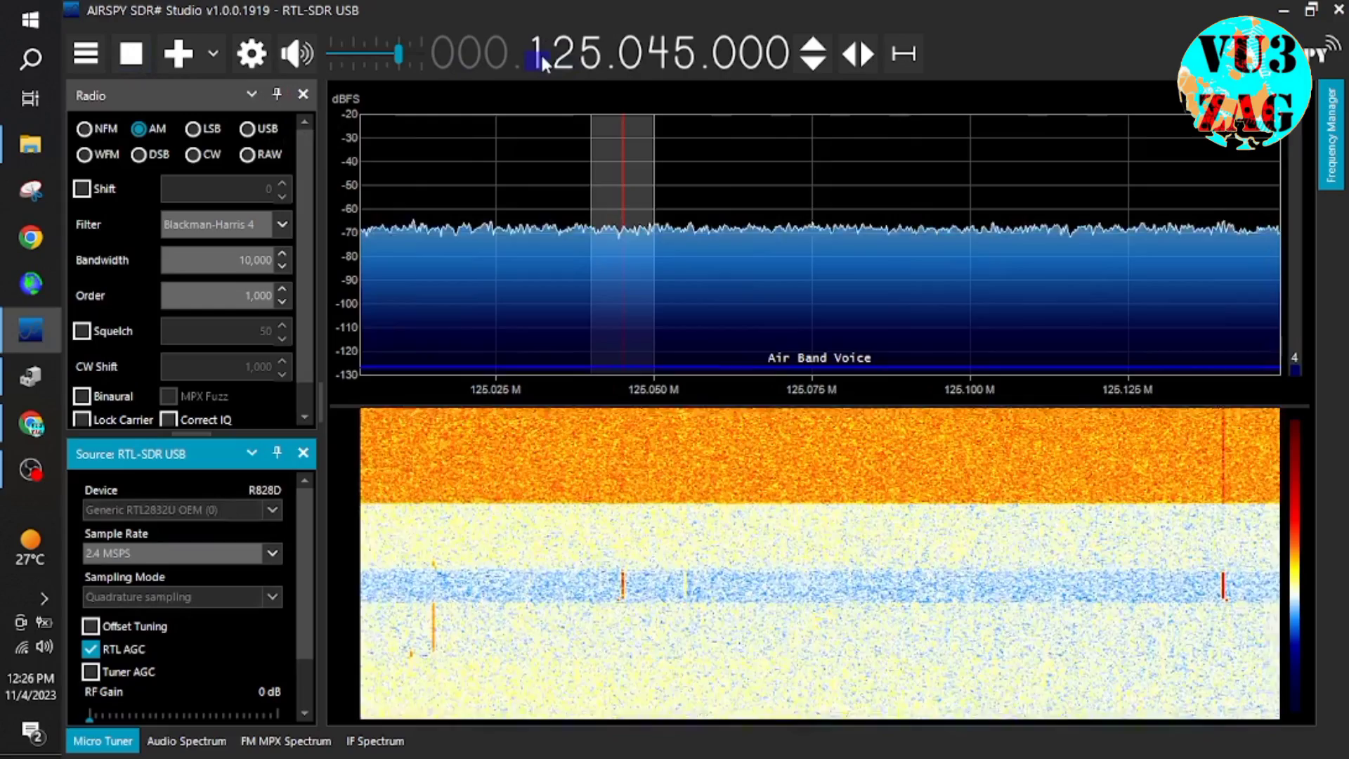
scroll(557, 55, down, 2)
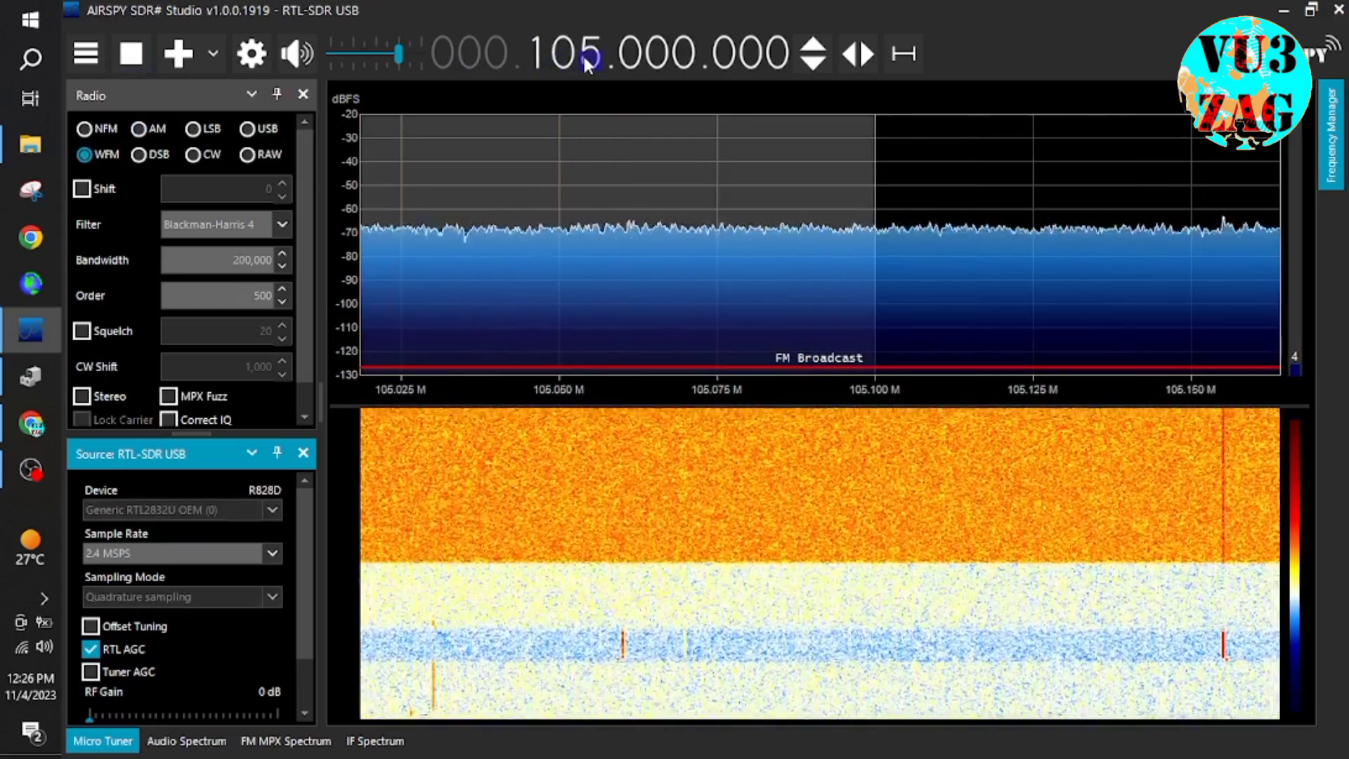
scroll(583, 53, down, 1)
scroll(583, 53, down, 2)
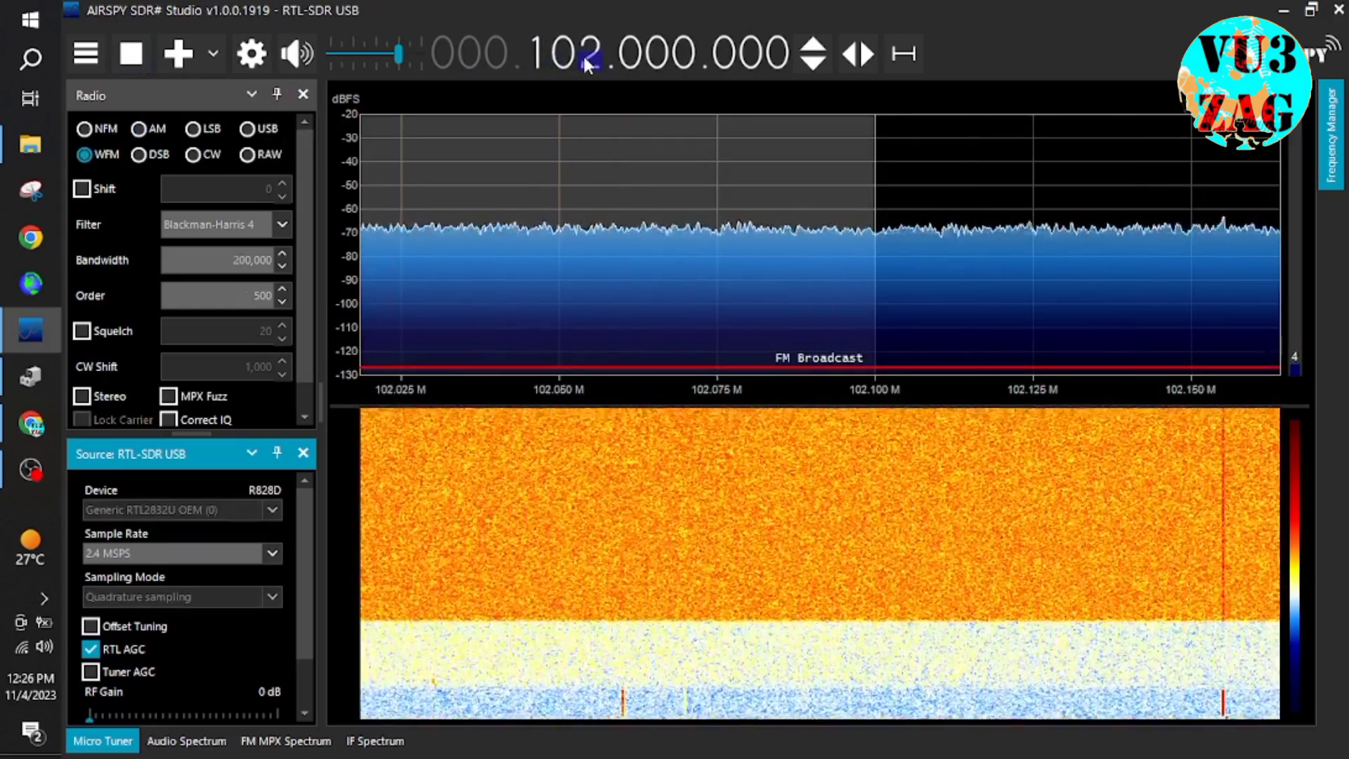
scroll(583, 53, down, 2)
scroll(583, 54, up, 1)
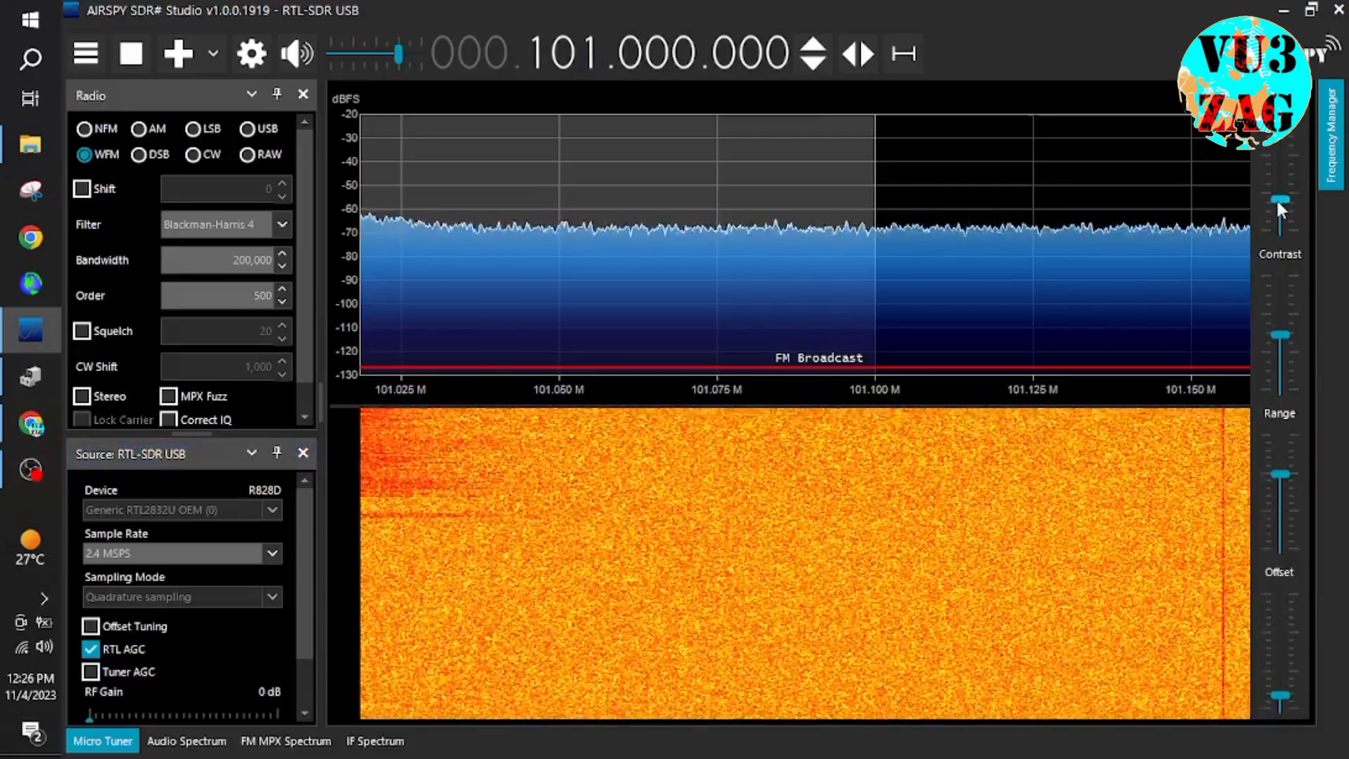
- Zoom the spectrum out and sweep the FM band up to 109 MHz, returning to 101 MHz
drag(1277, 199, 1282, 224)
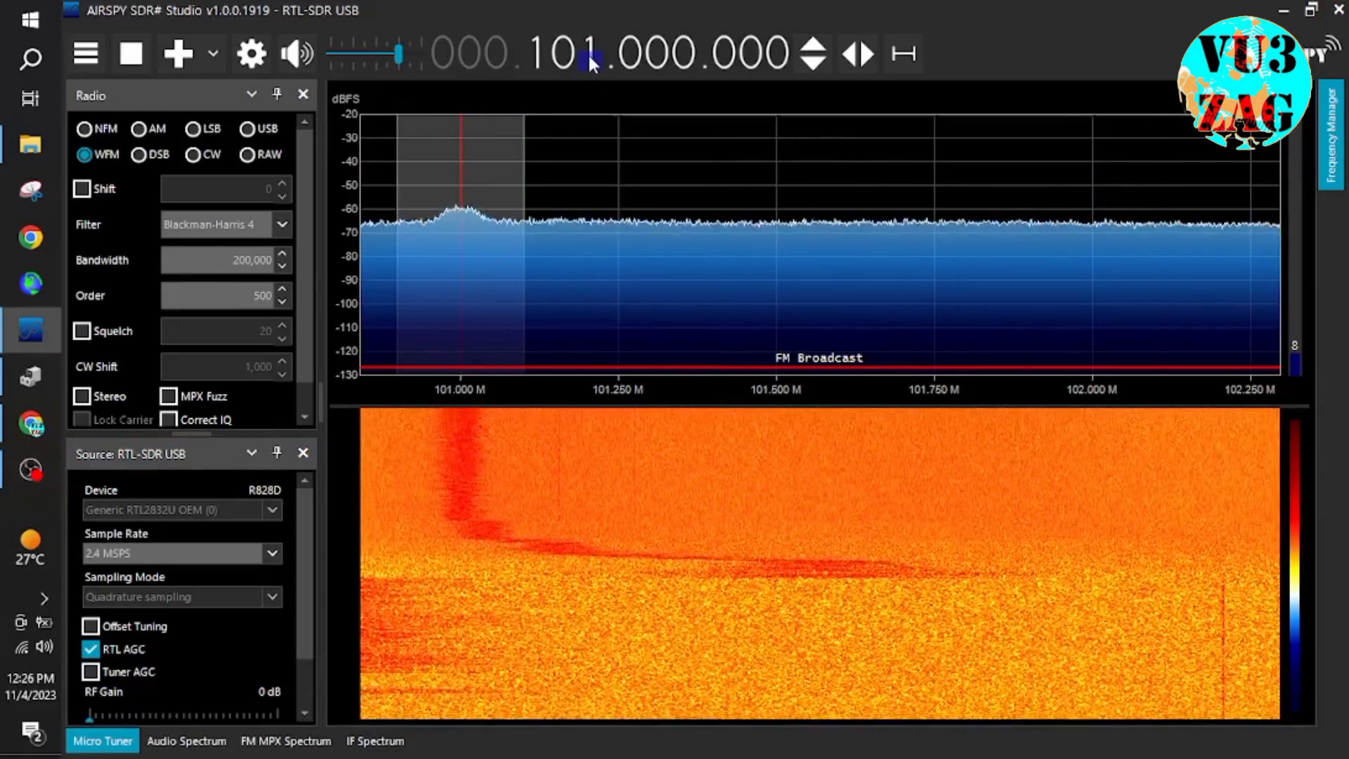
scroll(587, 52, up, 1)
scroll(587, 52, down, 3)
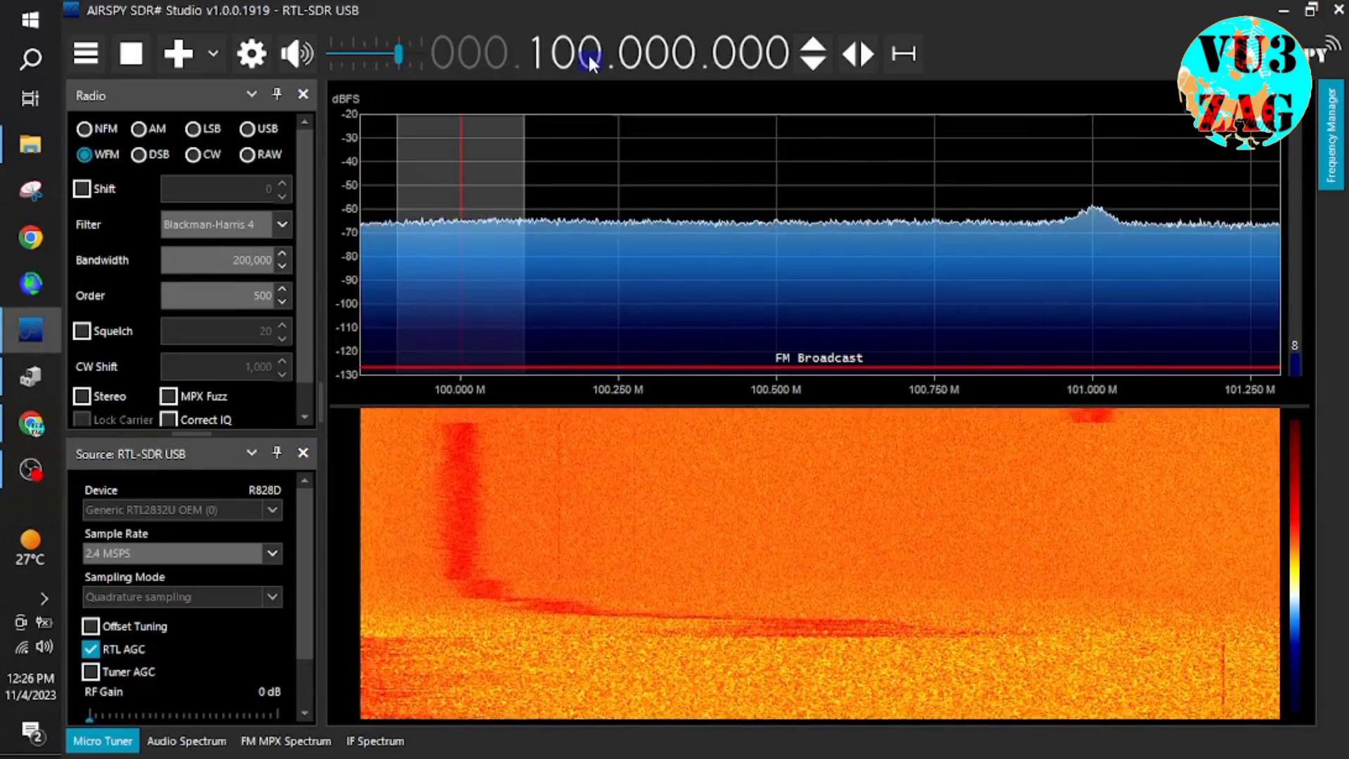
scroll(588, 61, down, 1)
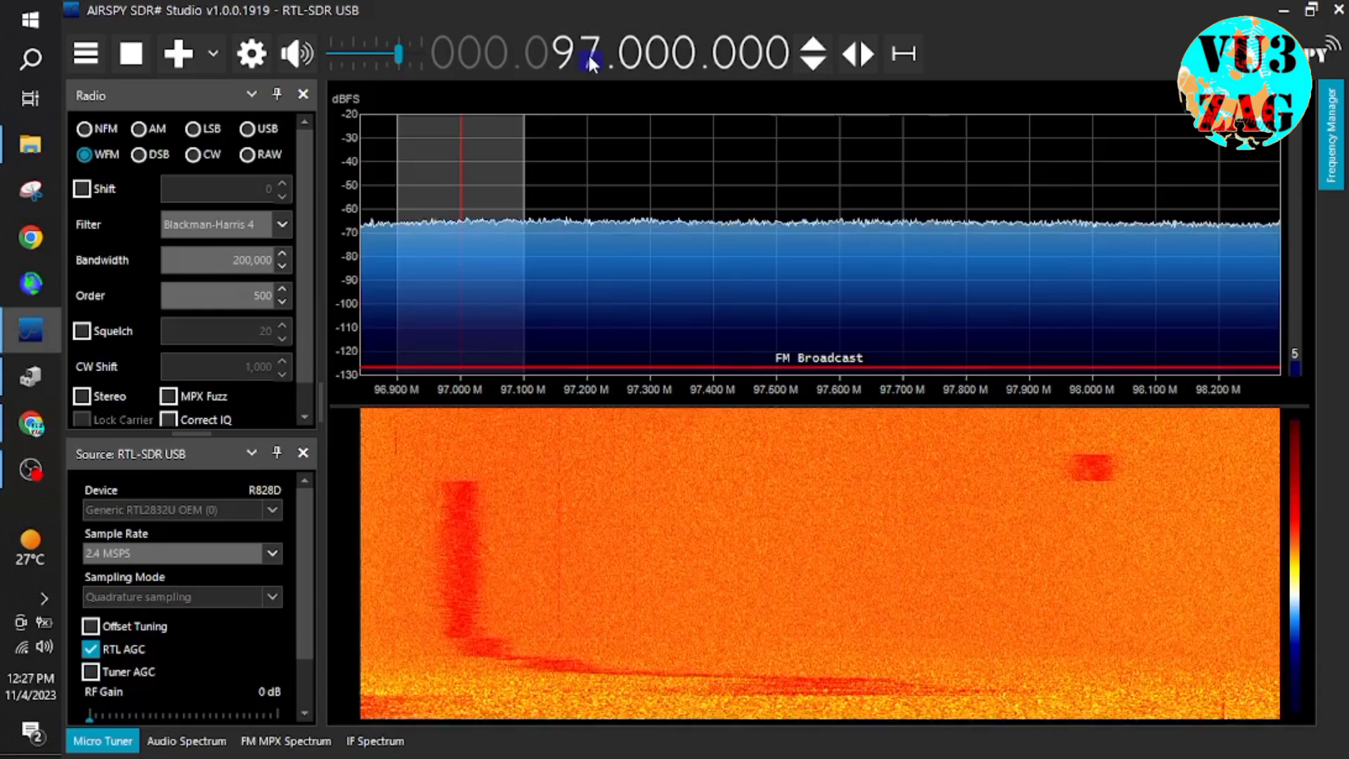
scroll(588, 52, down, 4)
scroll(587, 52, up, 1)
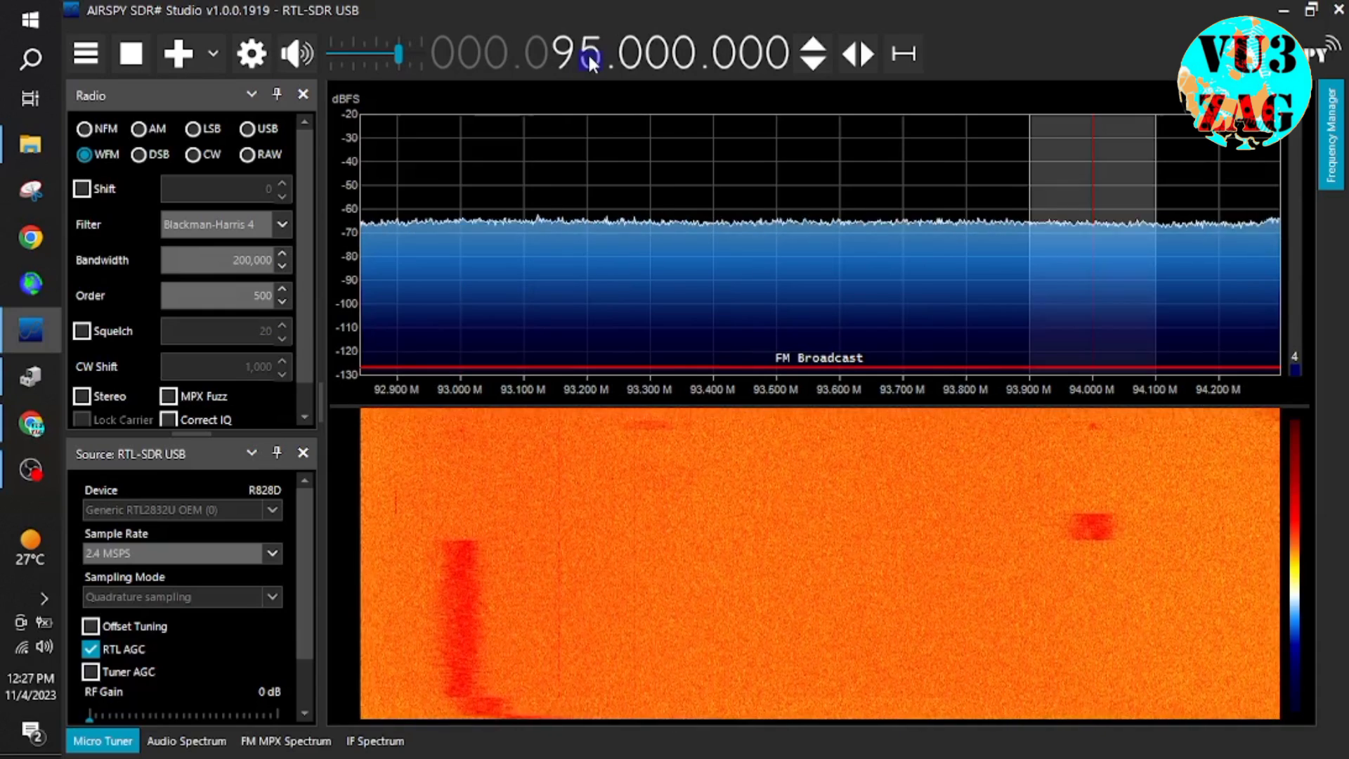
scroll(587, 52, up, 6)
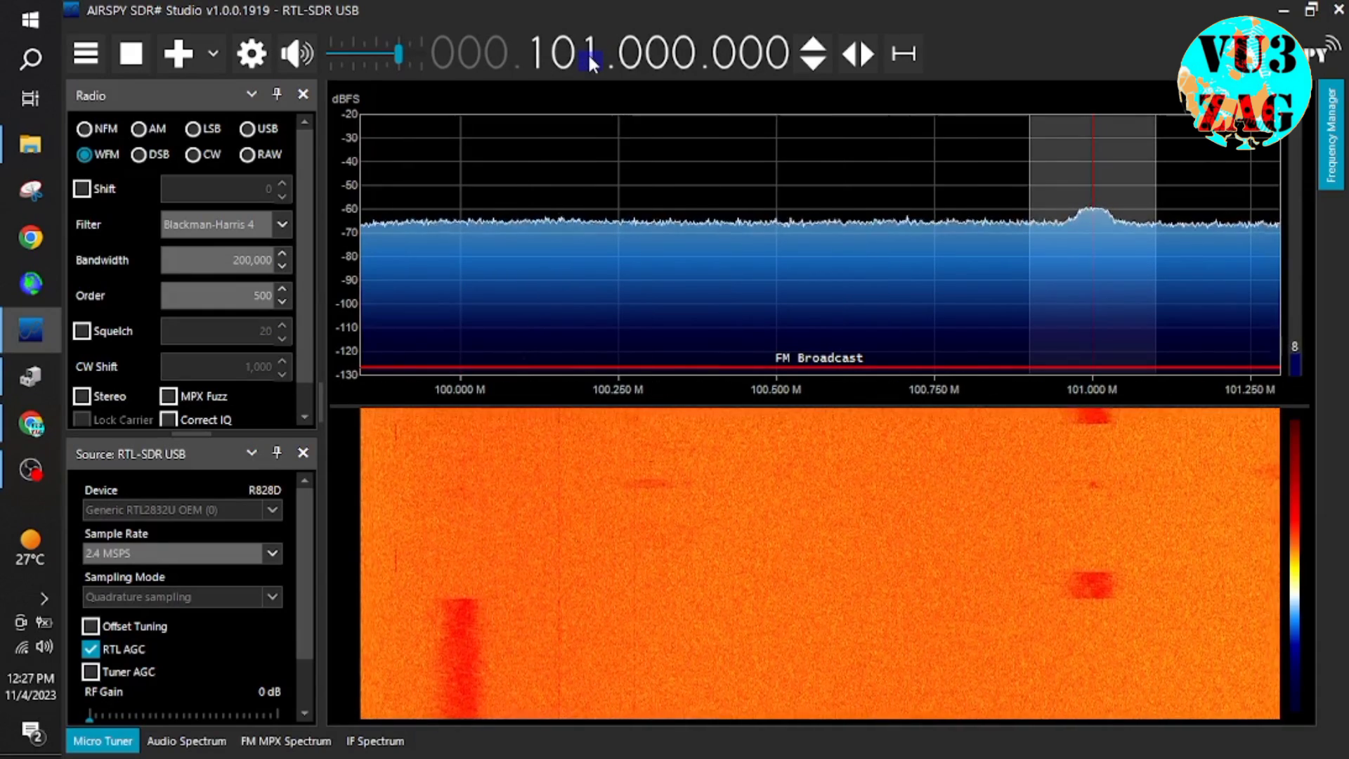
scroll(587, 52, up, 4)
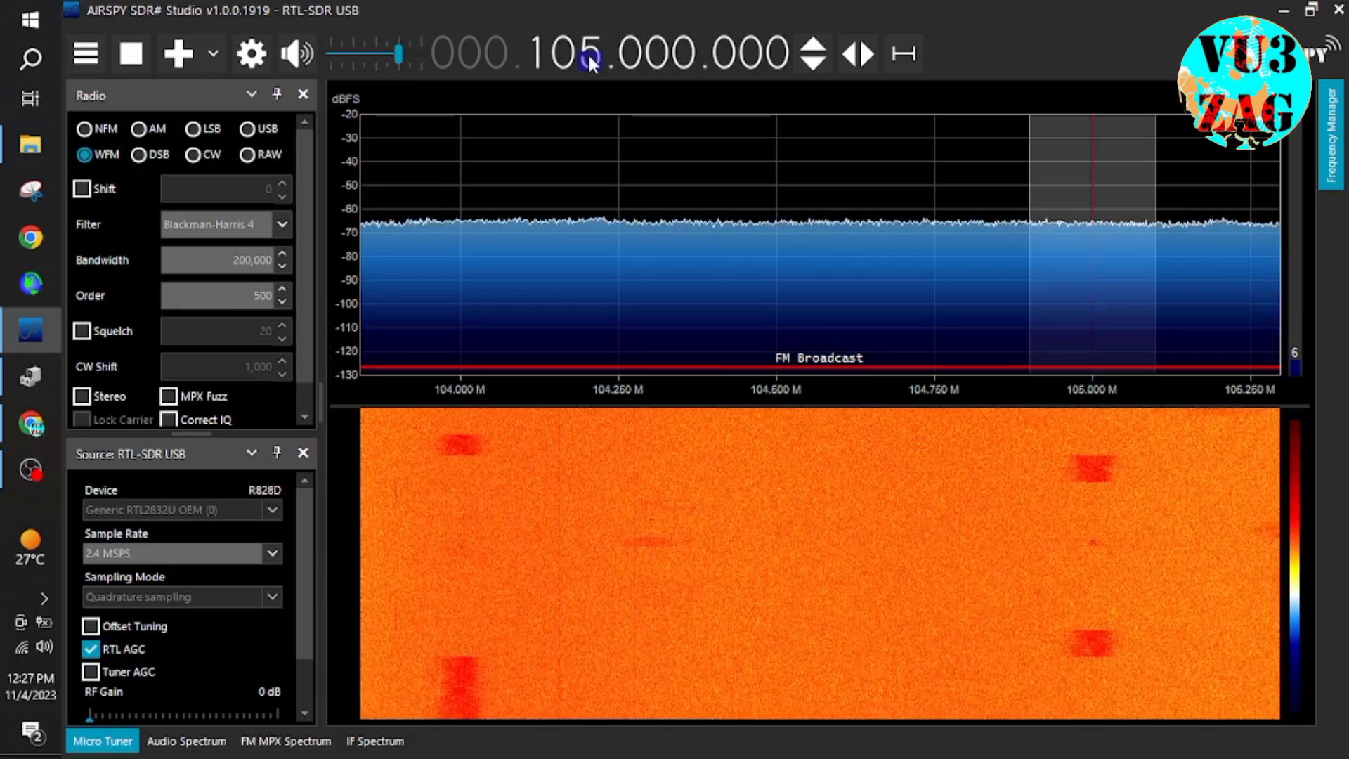
scroll(587, 52, up, 4)
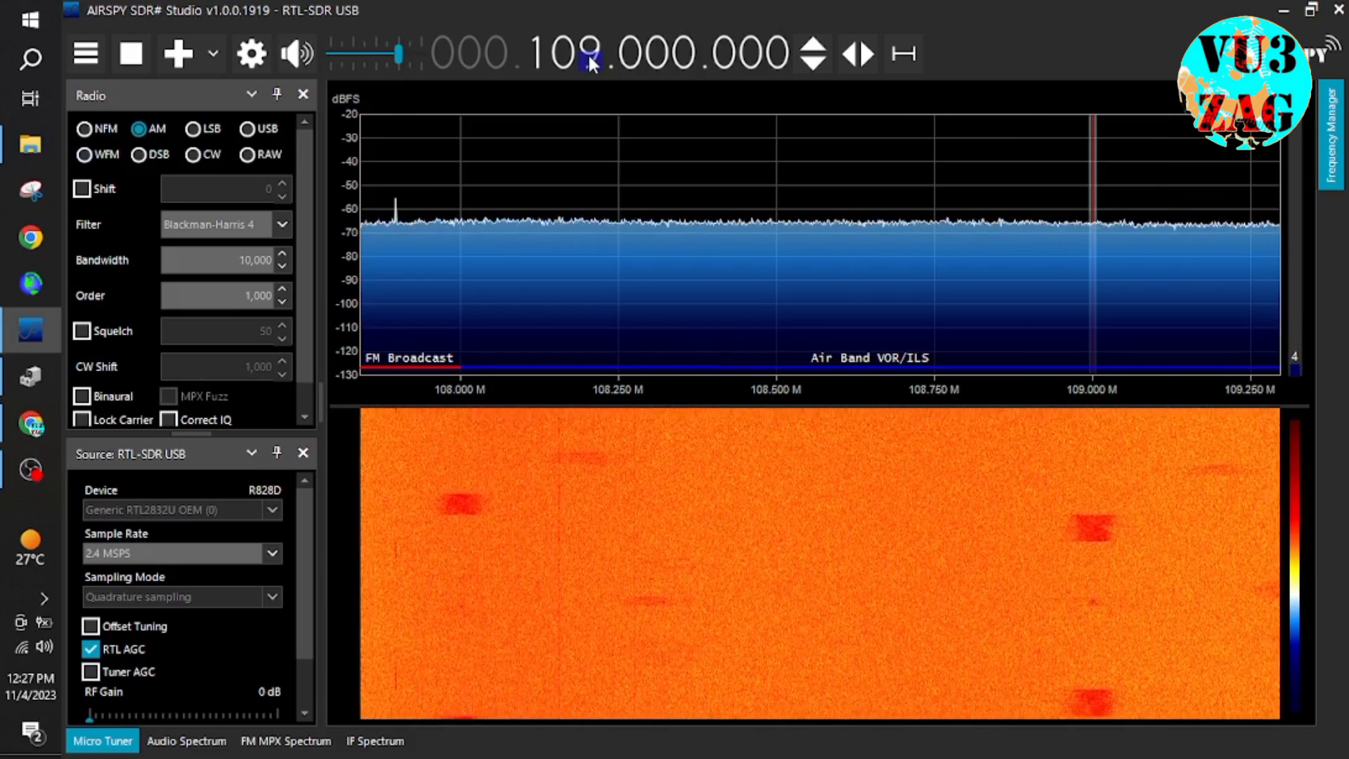
scroll(587, 53, down, 5)
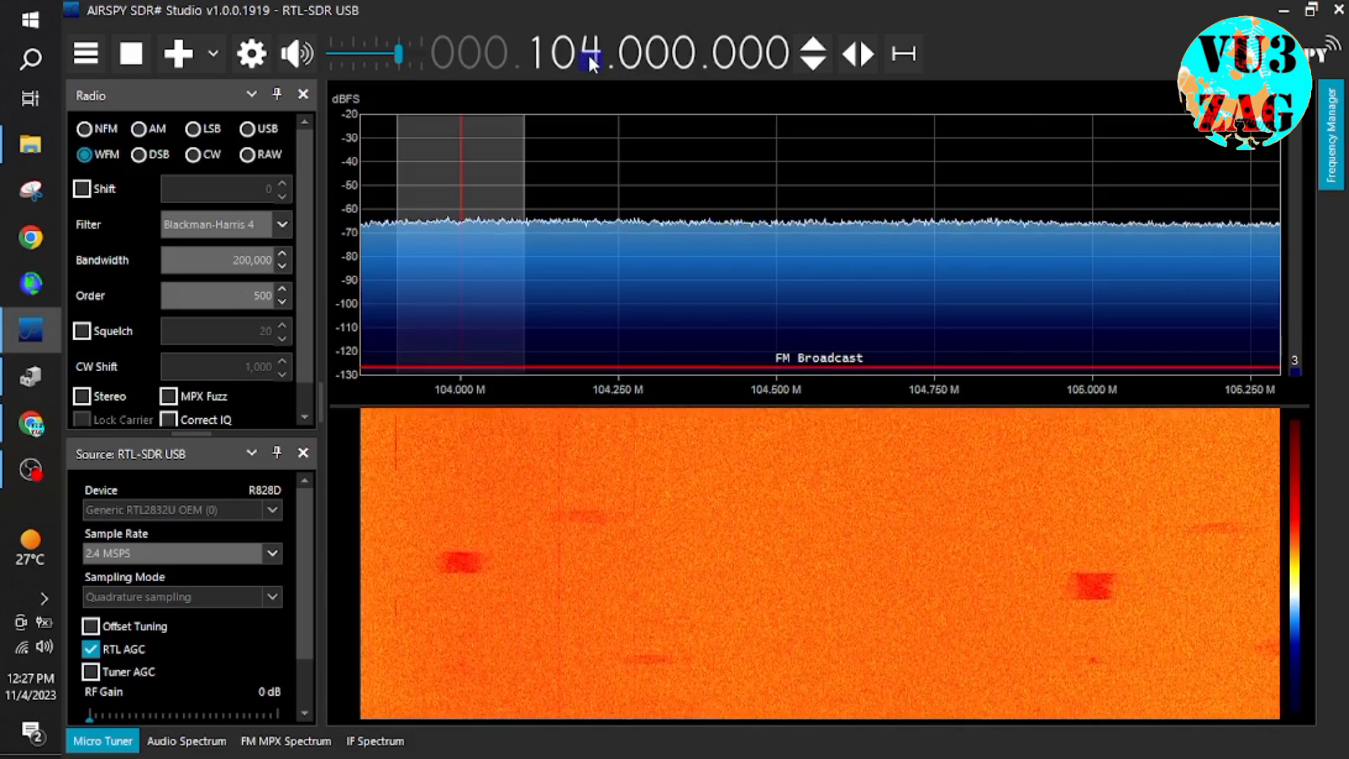
scroll(587, 52, down, 4)
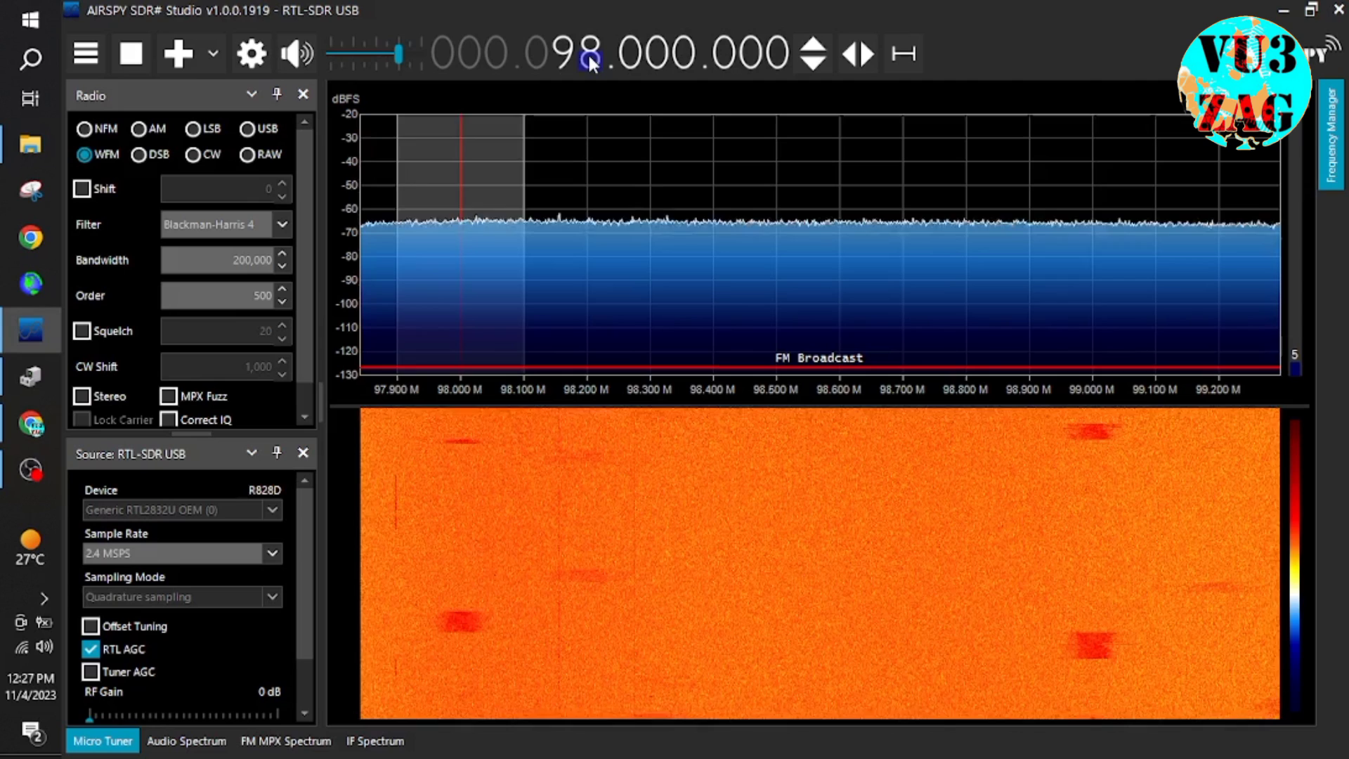
scroll(588, 57, up, 3)
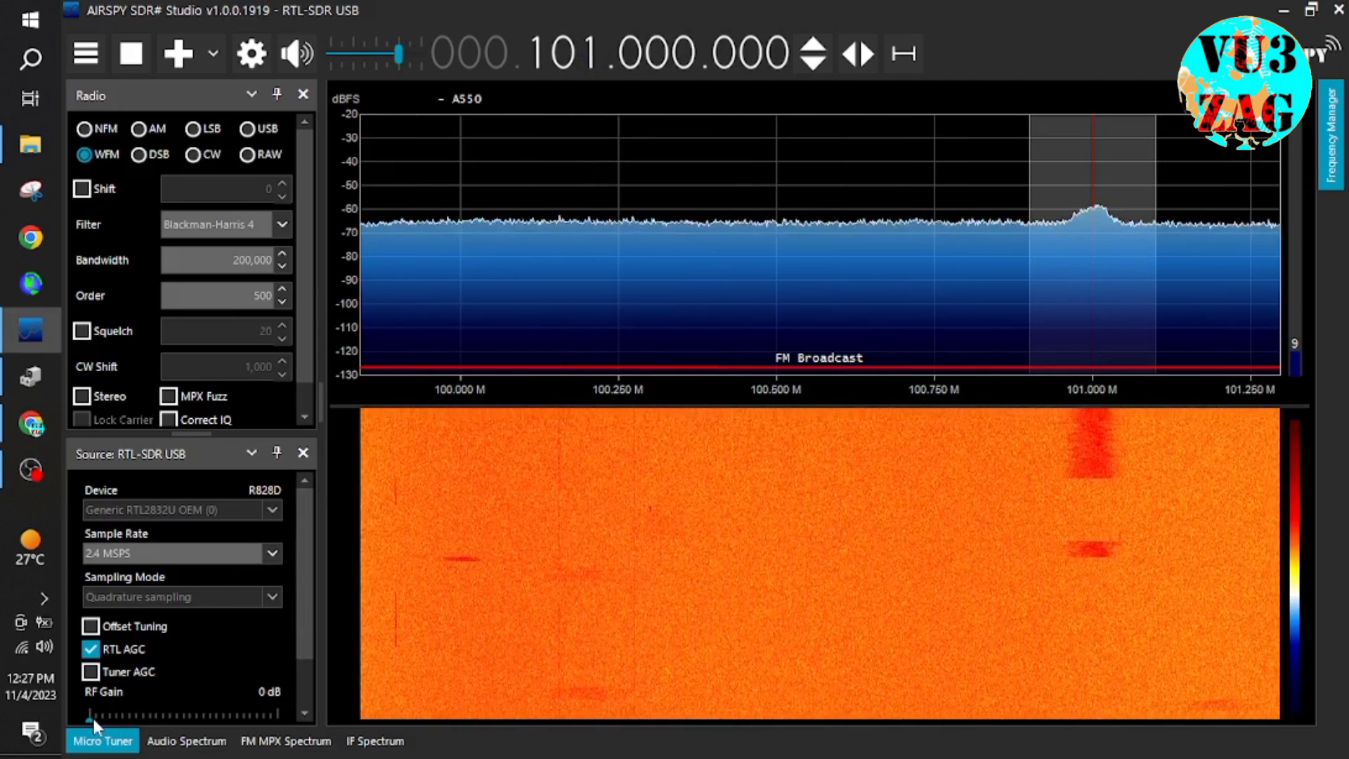
- Set RF gain to 40.2 dB and tune to the strong 98.3 MHz FM station
drag(90, 718, 234, 699)
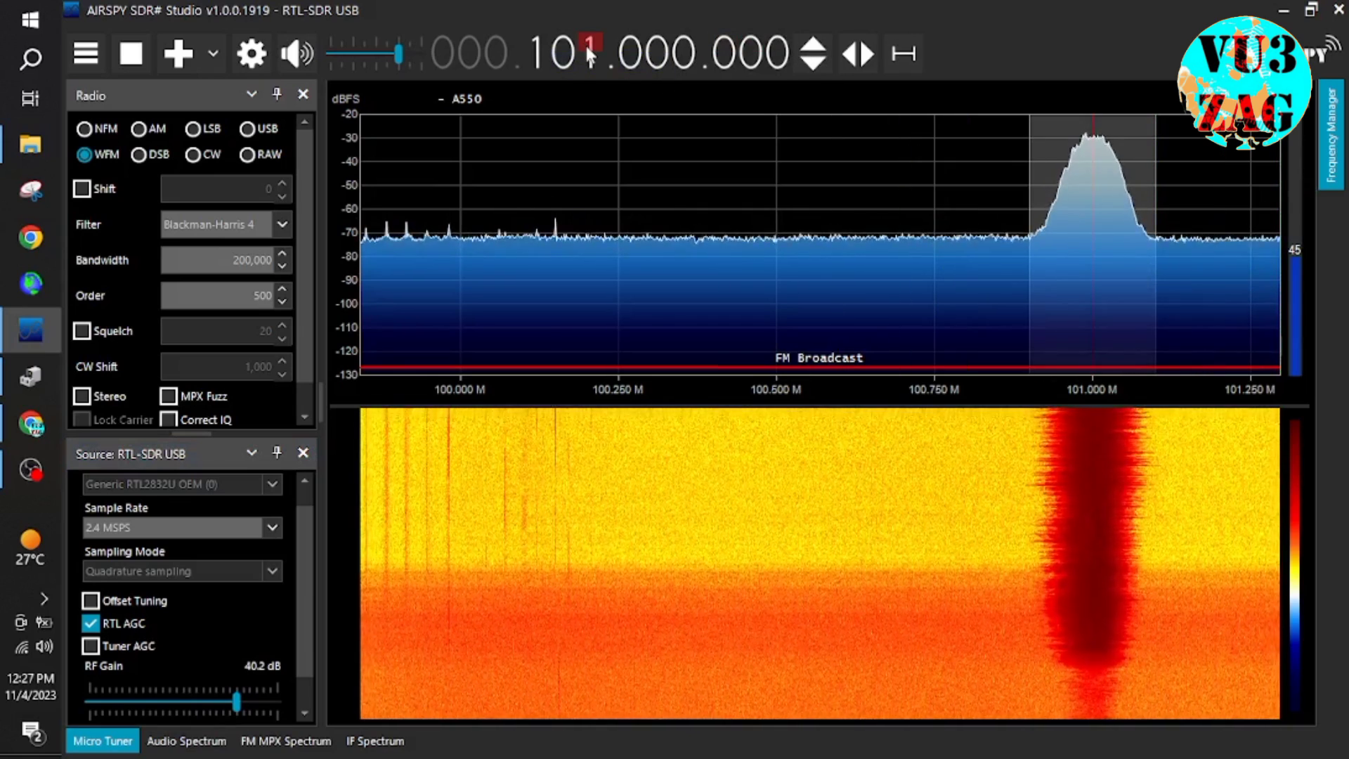
scroll(590, 57, down, 3)
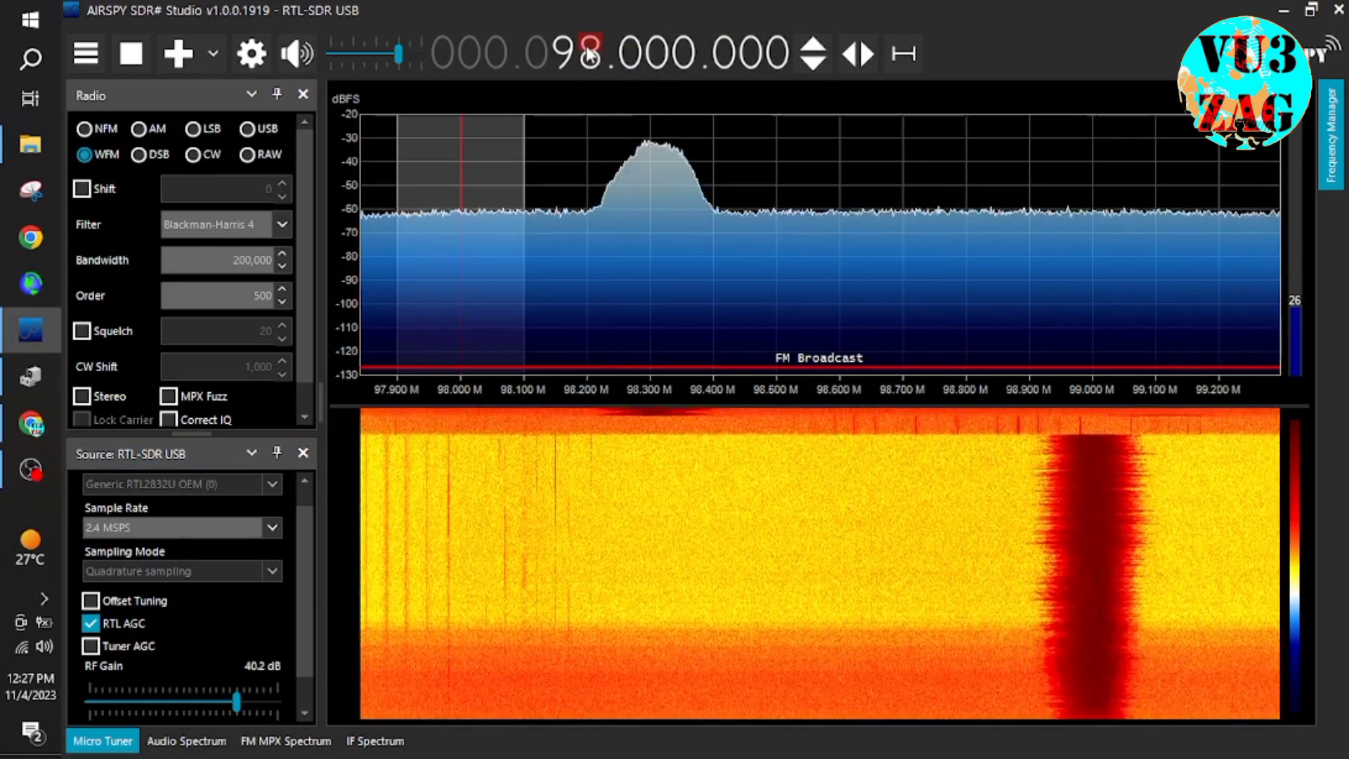
click(649, 183)
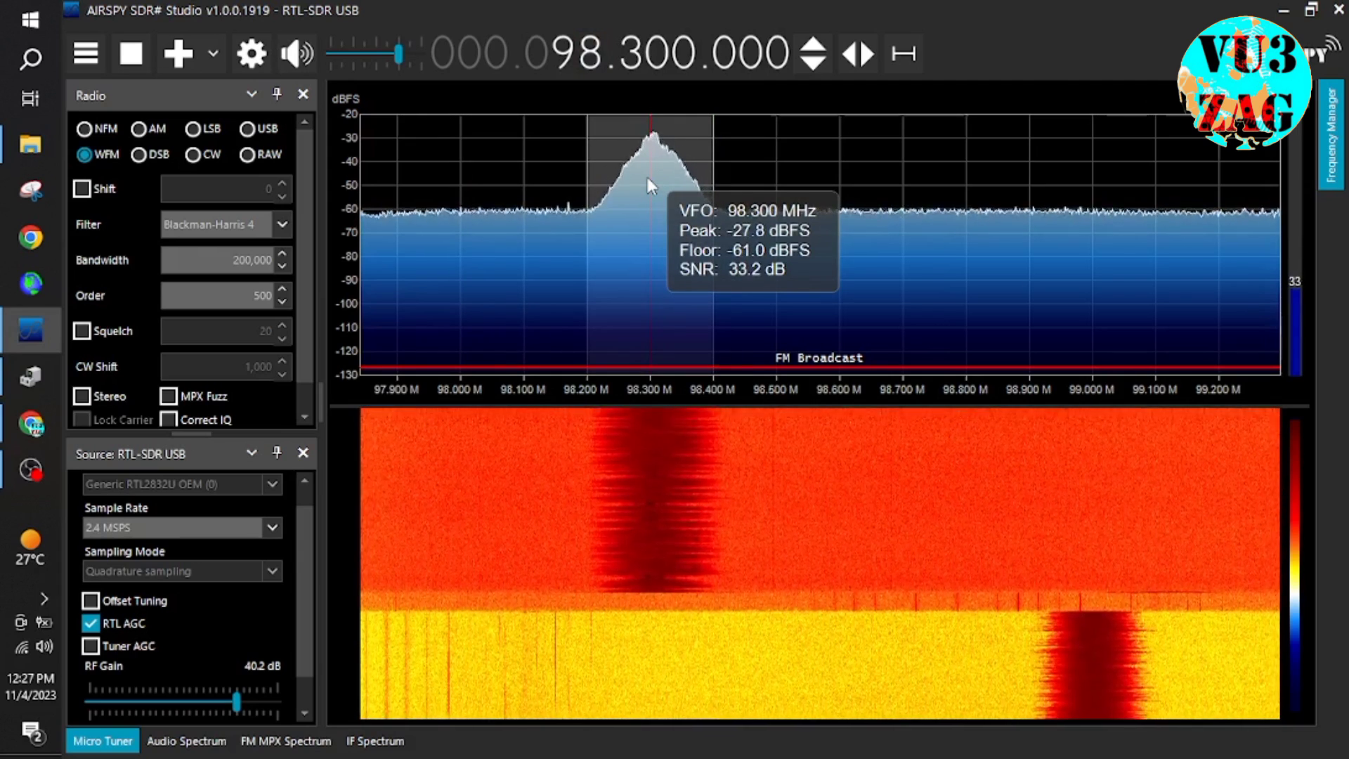
click(247, 701)
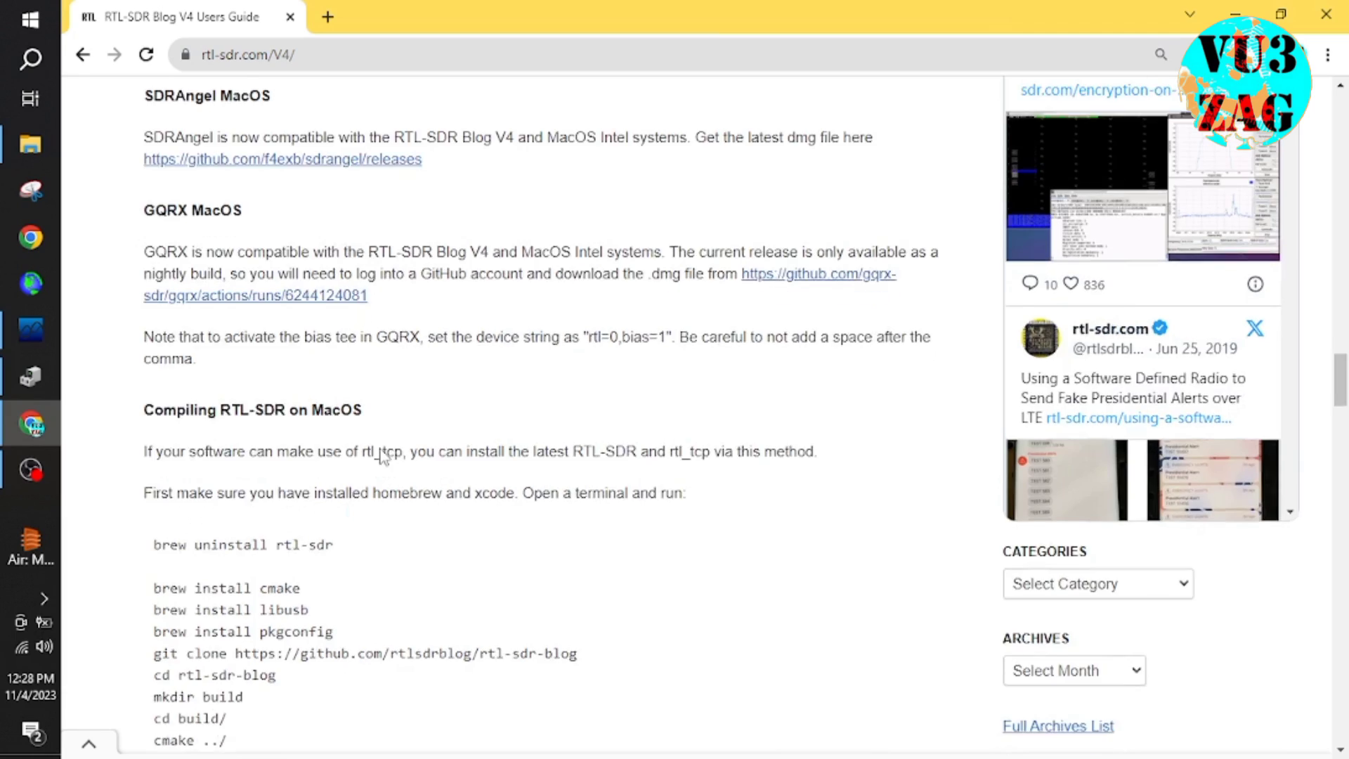
- Scroll the V4 guide to RTL-SDR Blog HF Mode and highlight its no-direct-sampling paragraph
scroll(383, 455, down, 5)
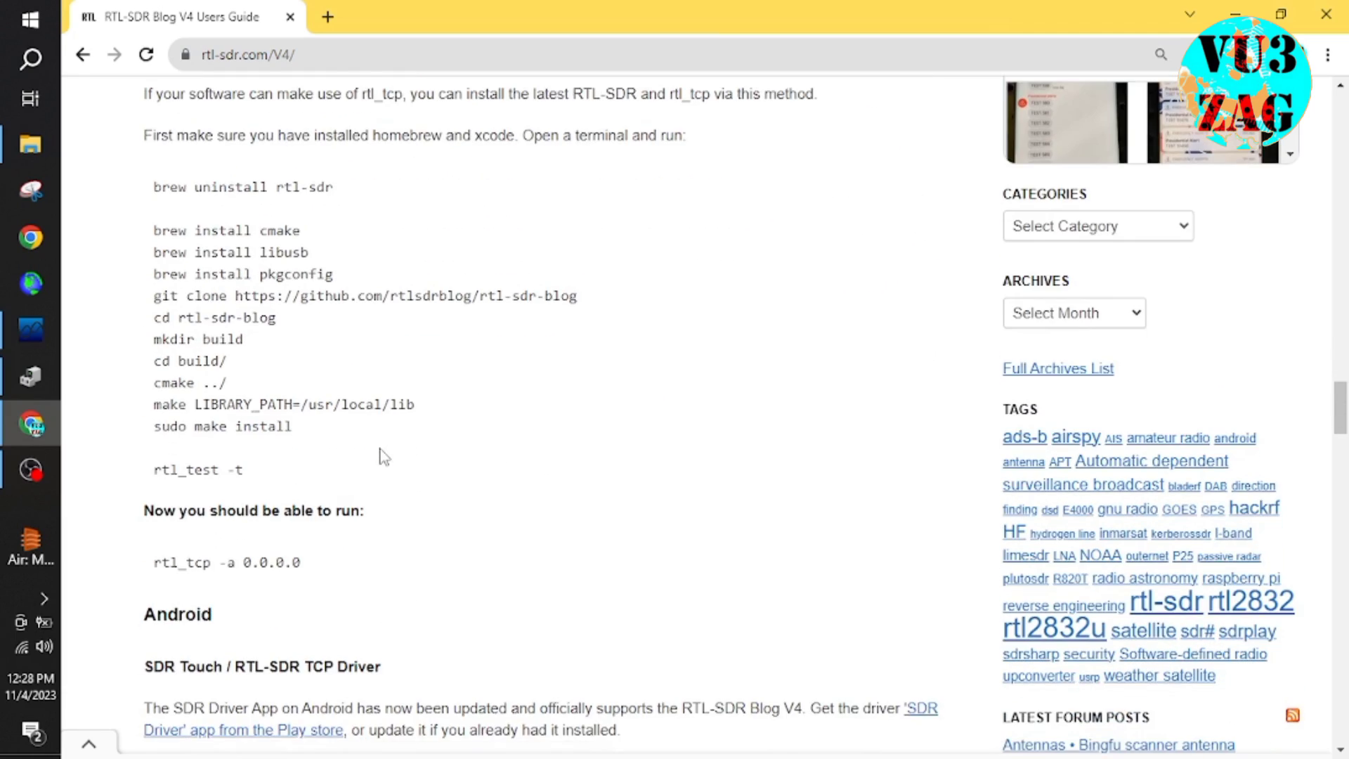
scroll(383, 455, down, 2)
scroll(383, 455, down, 8)
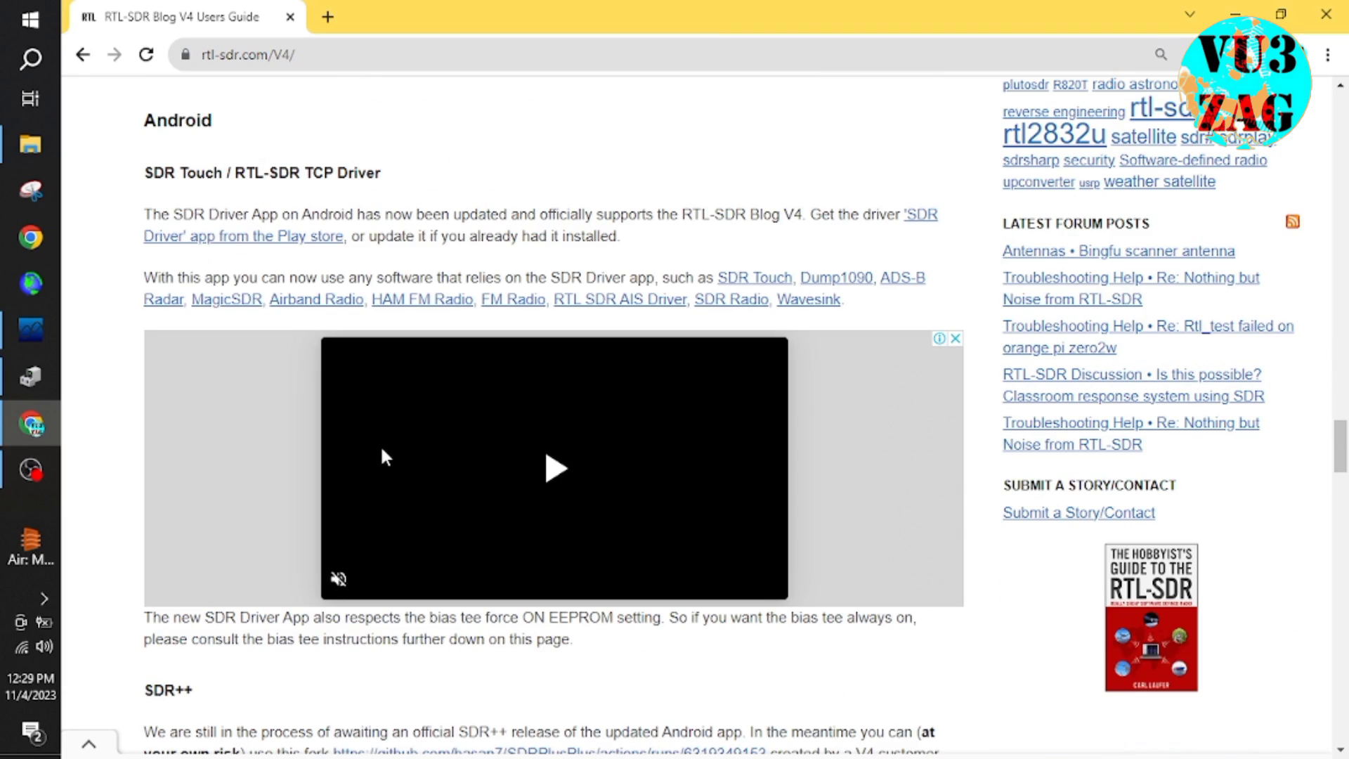
scroll(382, 455, down, 8)
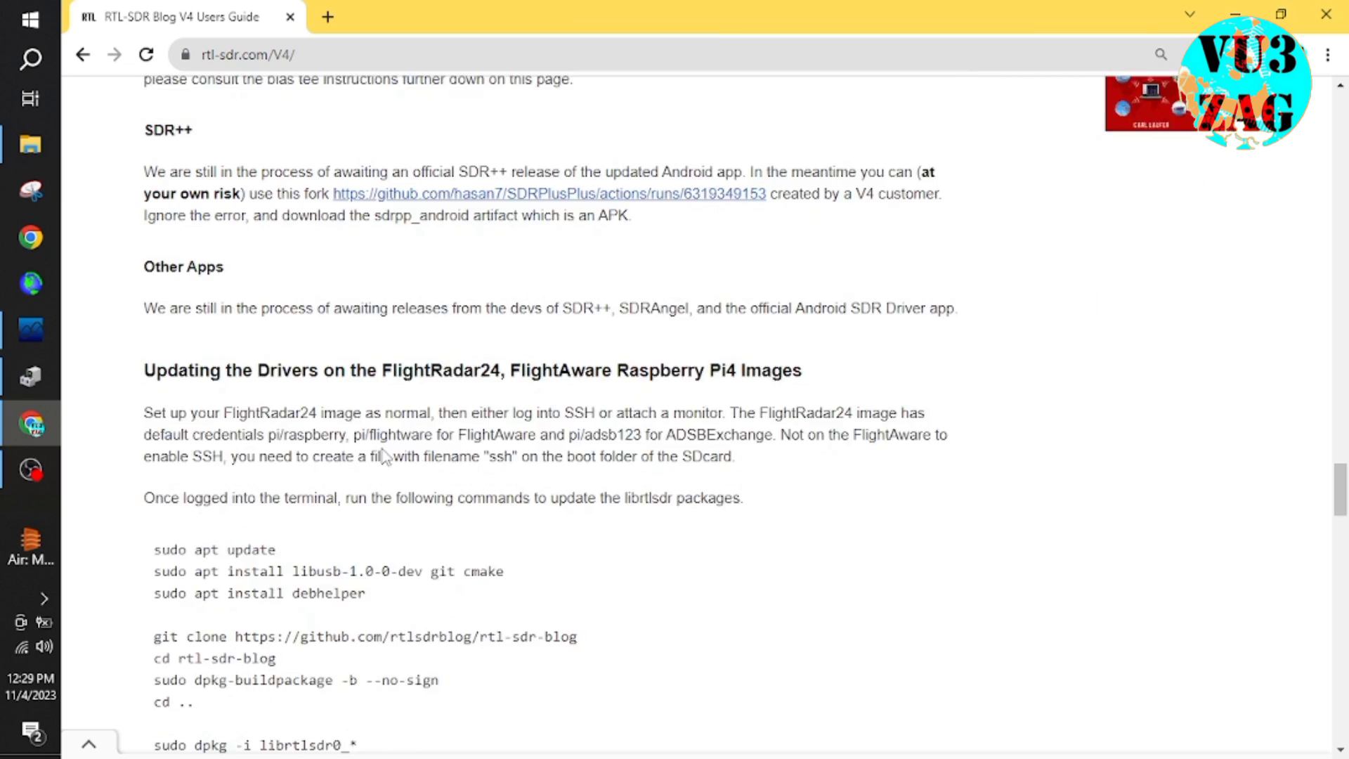
scroll(383, 456, down, 9)
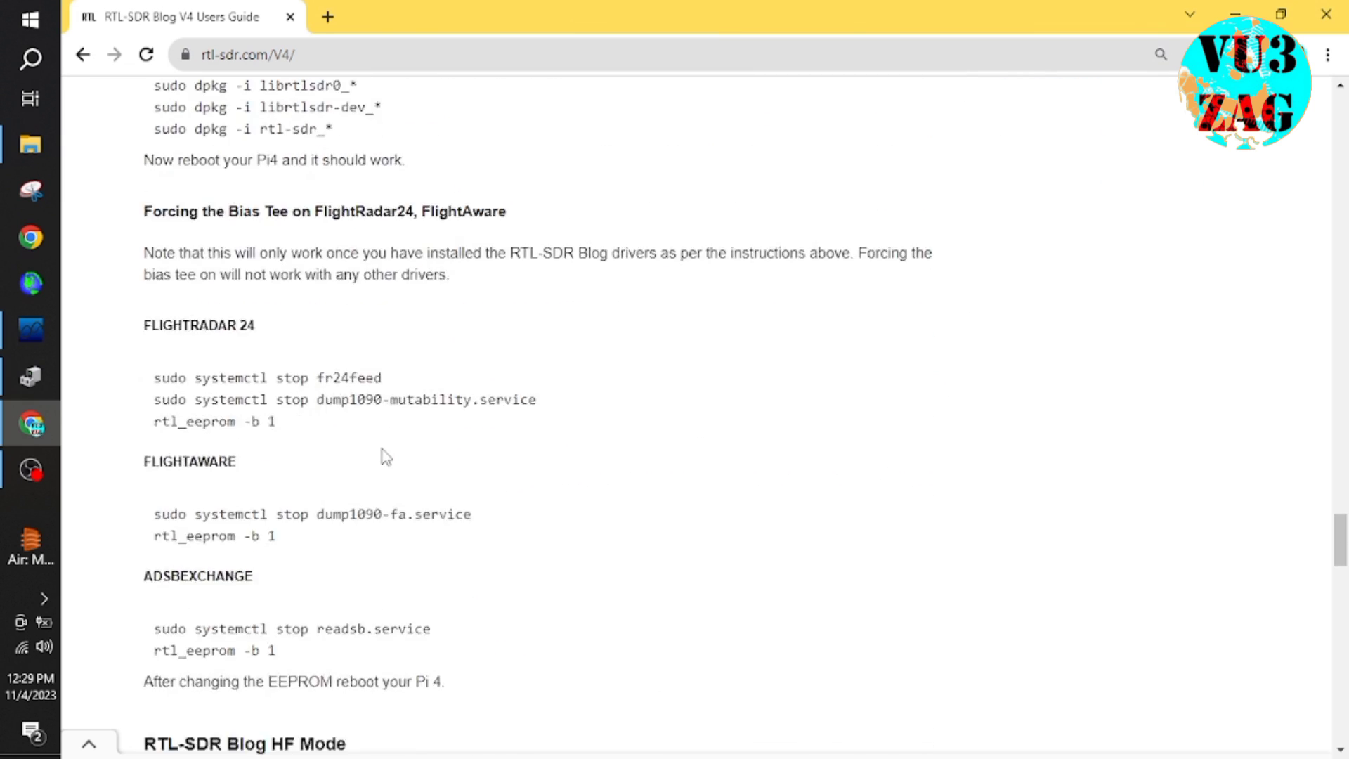
scroll(386, 456, down, 9)
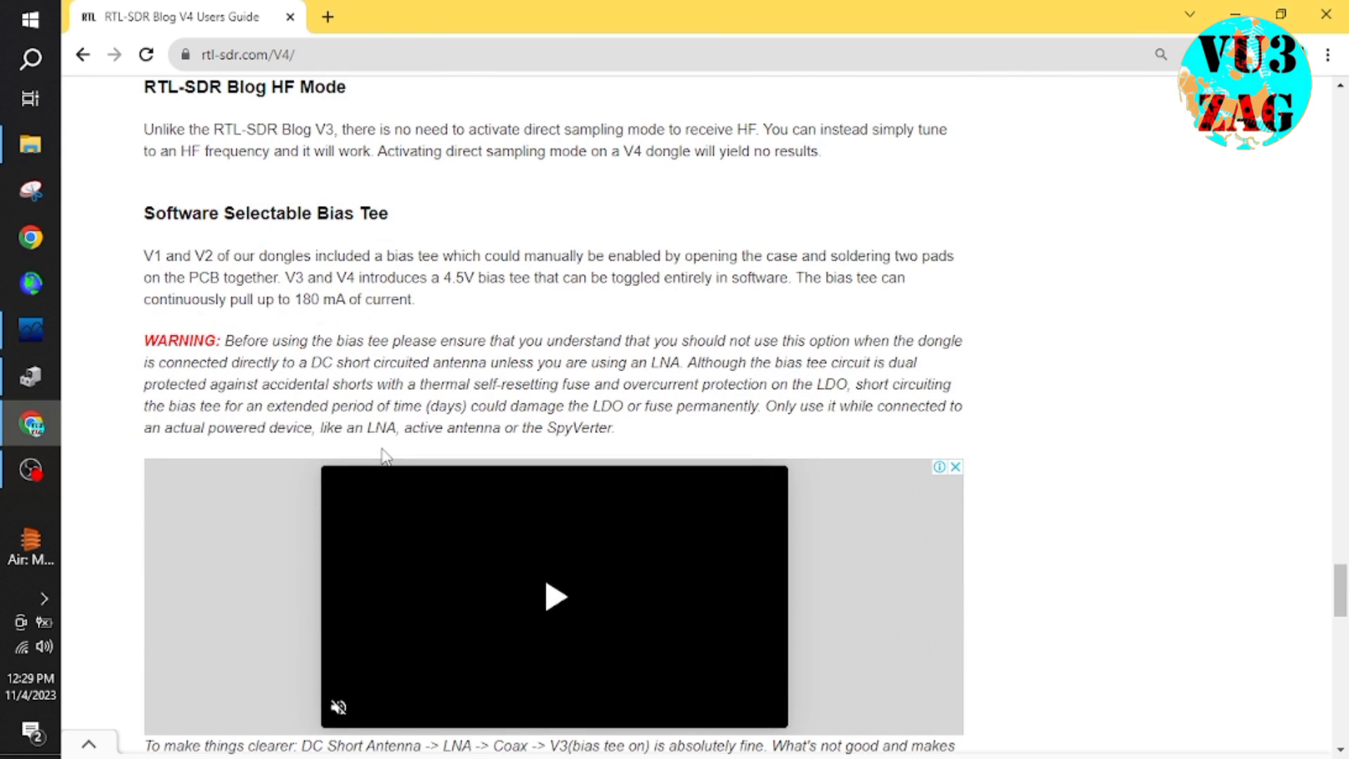
scroll(385, 456, up, 1)
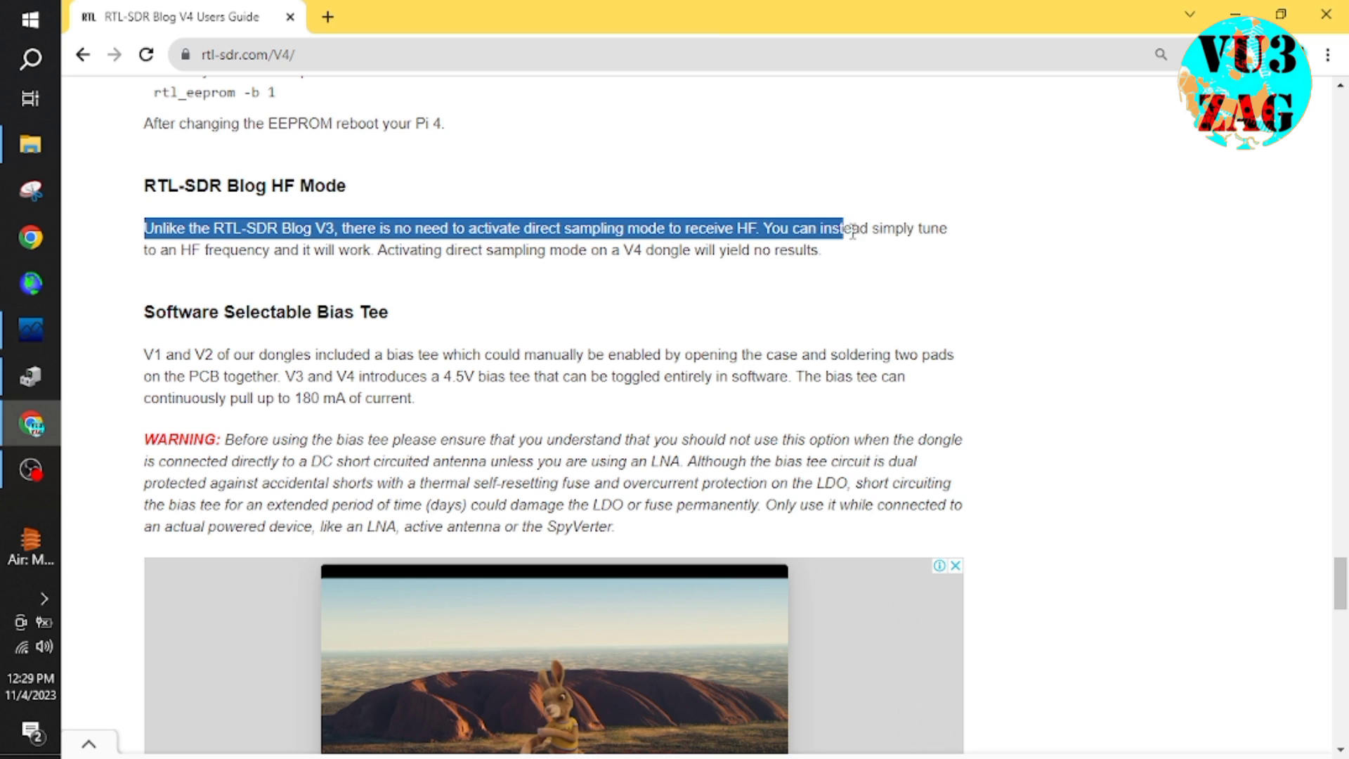
drag(935, 234, 834, 258)
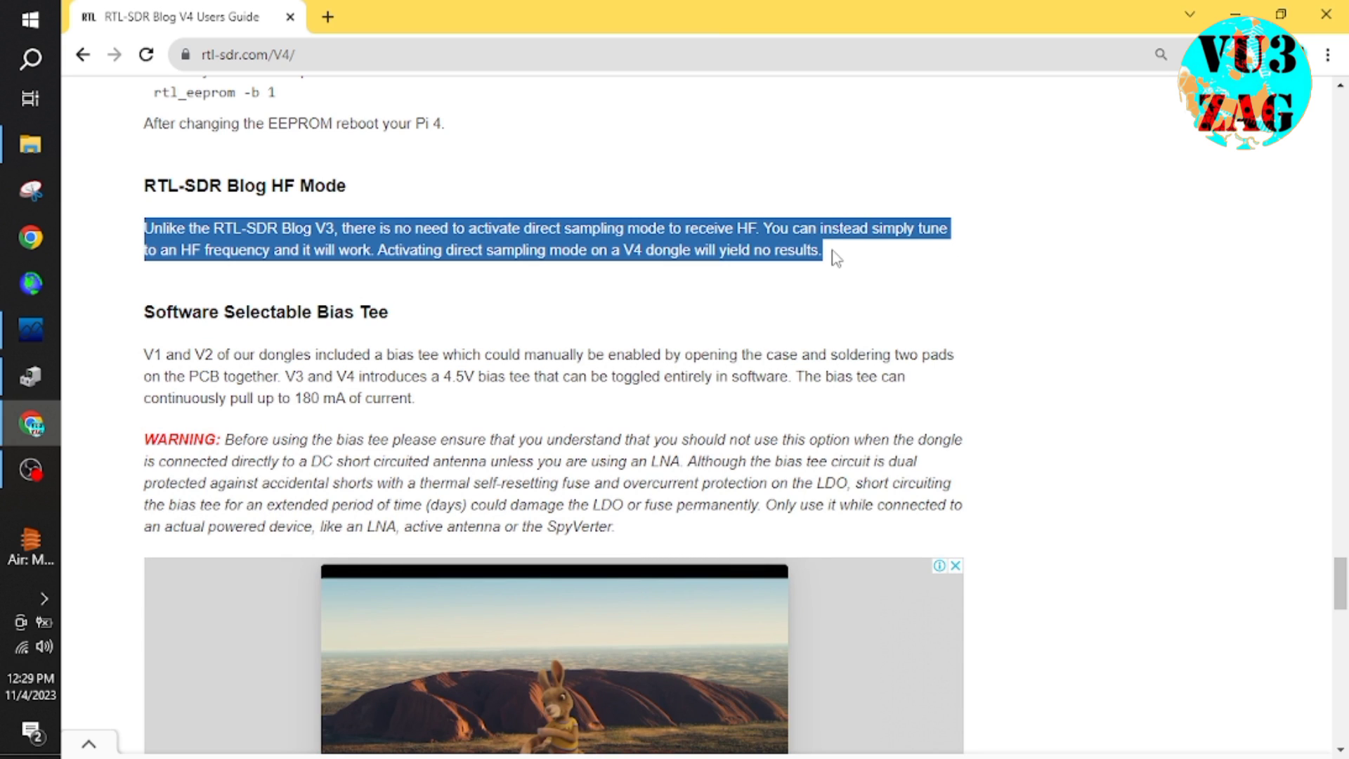
click(590, 298)
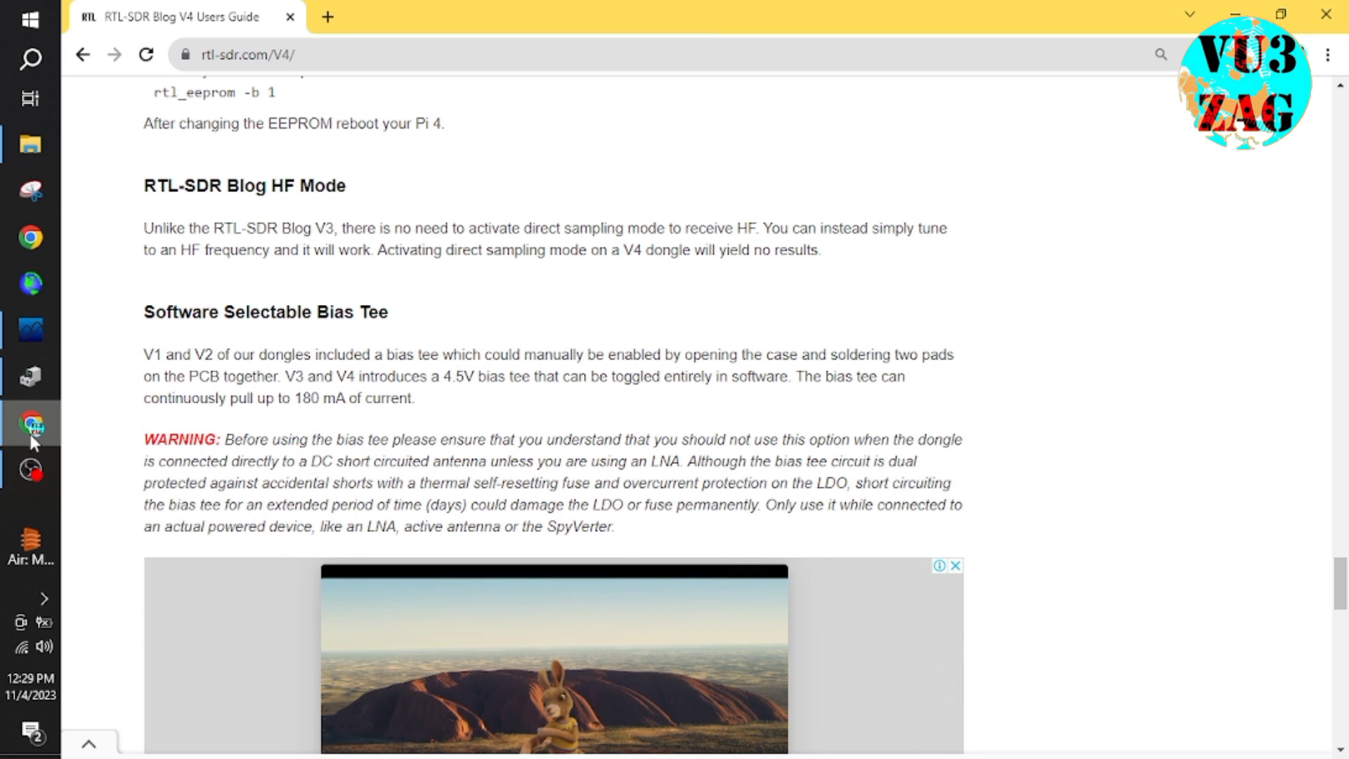
- Restart the SDR# receiver, lower the RF gain, and tune down to 249.000 kHz Long Wave
click(29, 326)
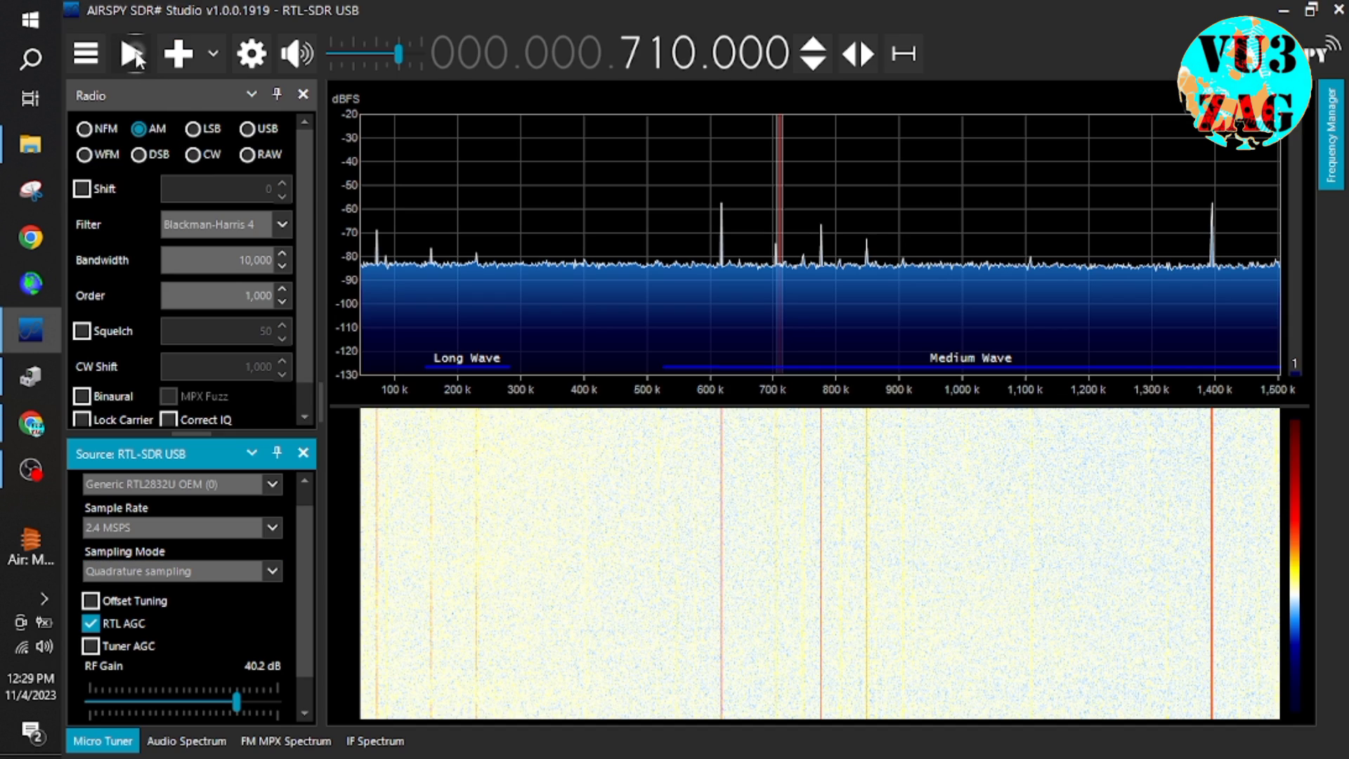
click(132, 55)
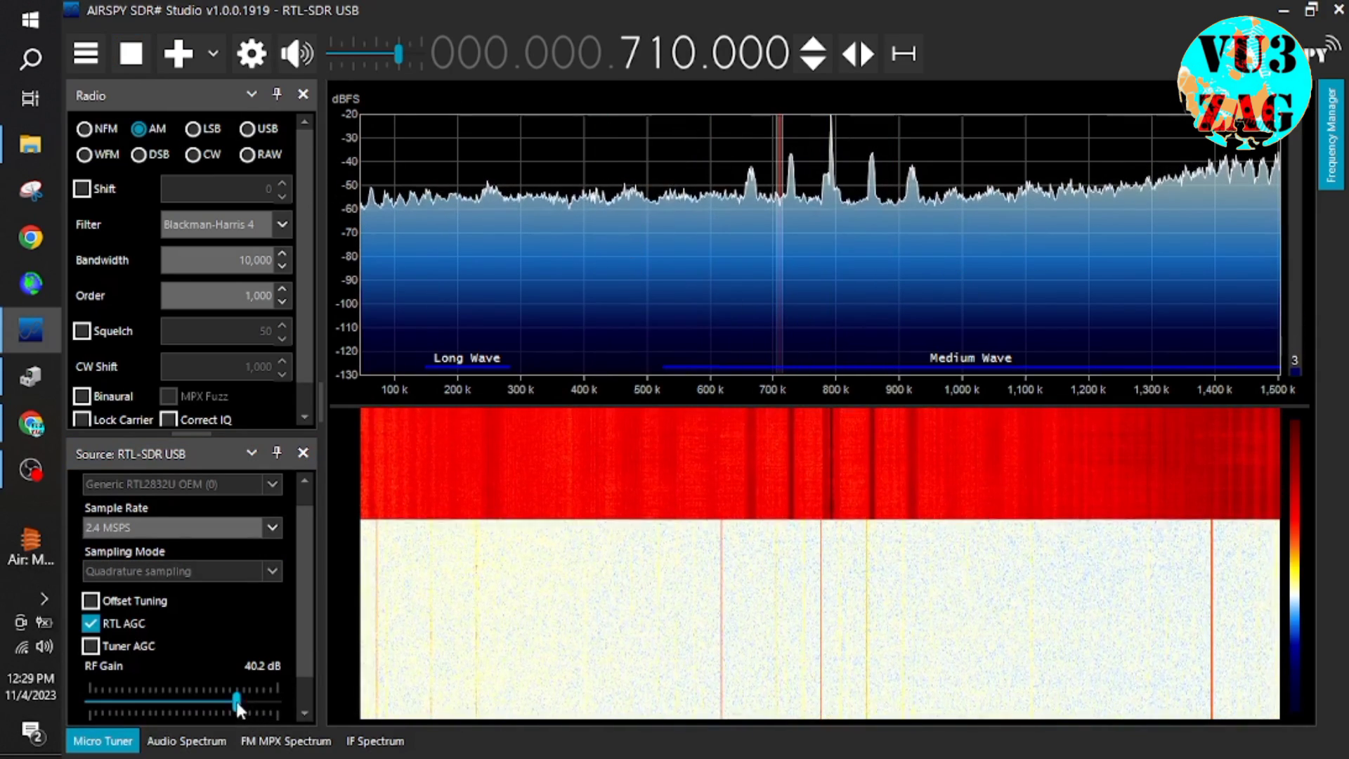
drag(238, 705, 159, 699)
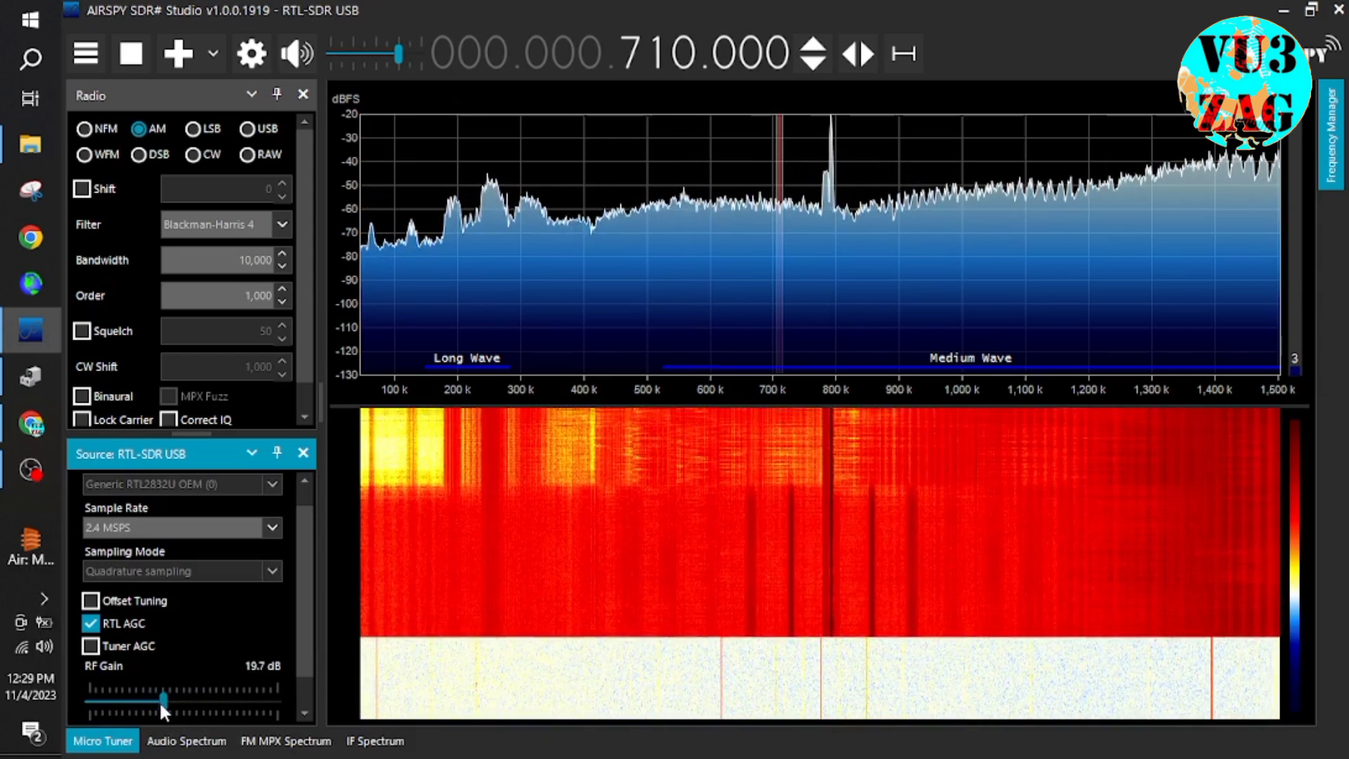
scroll(659, 61, down, 3)
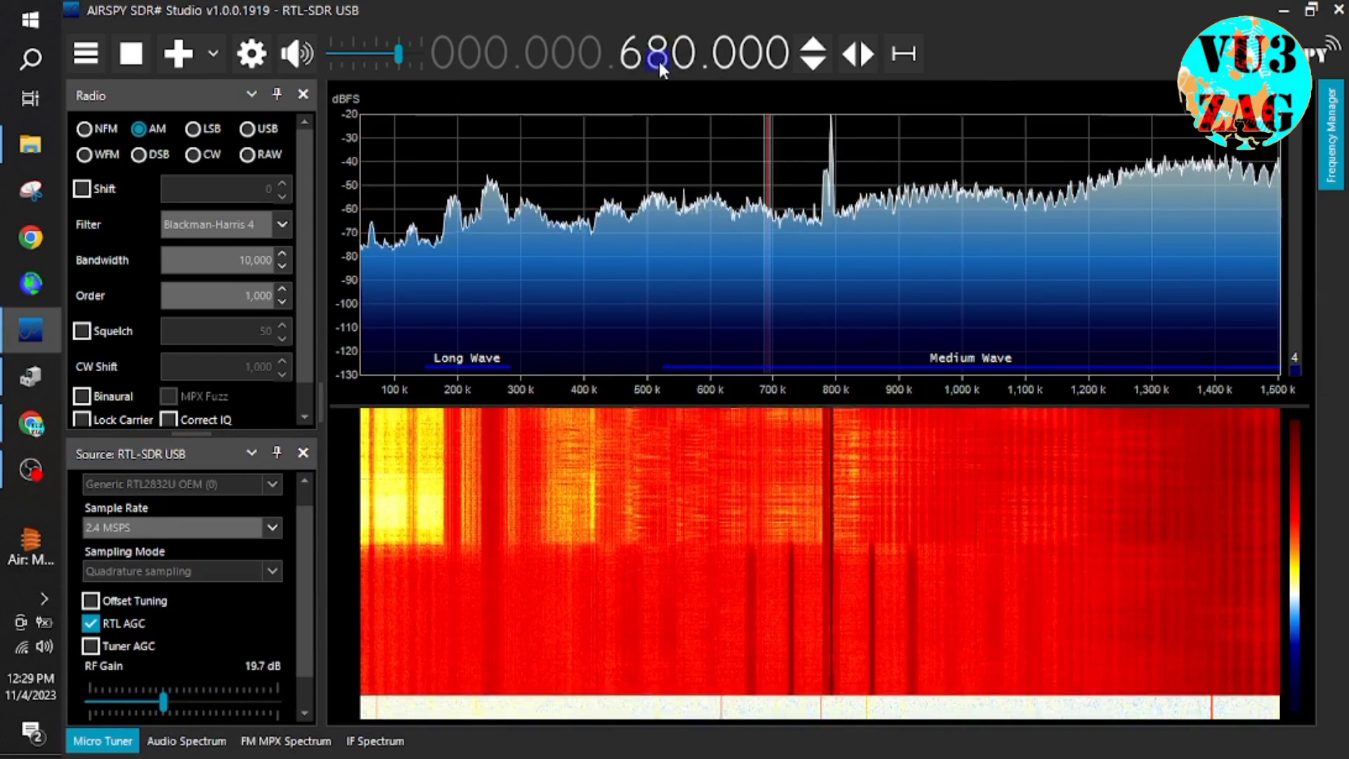
scroll(659, 61, down, 3)
scroll(630, 55, down, 3)
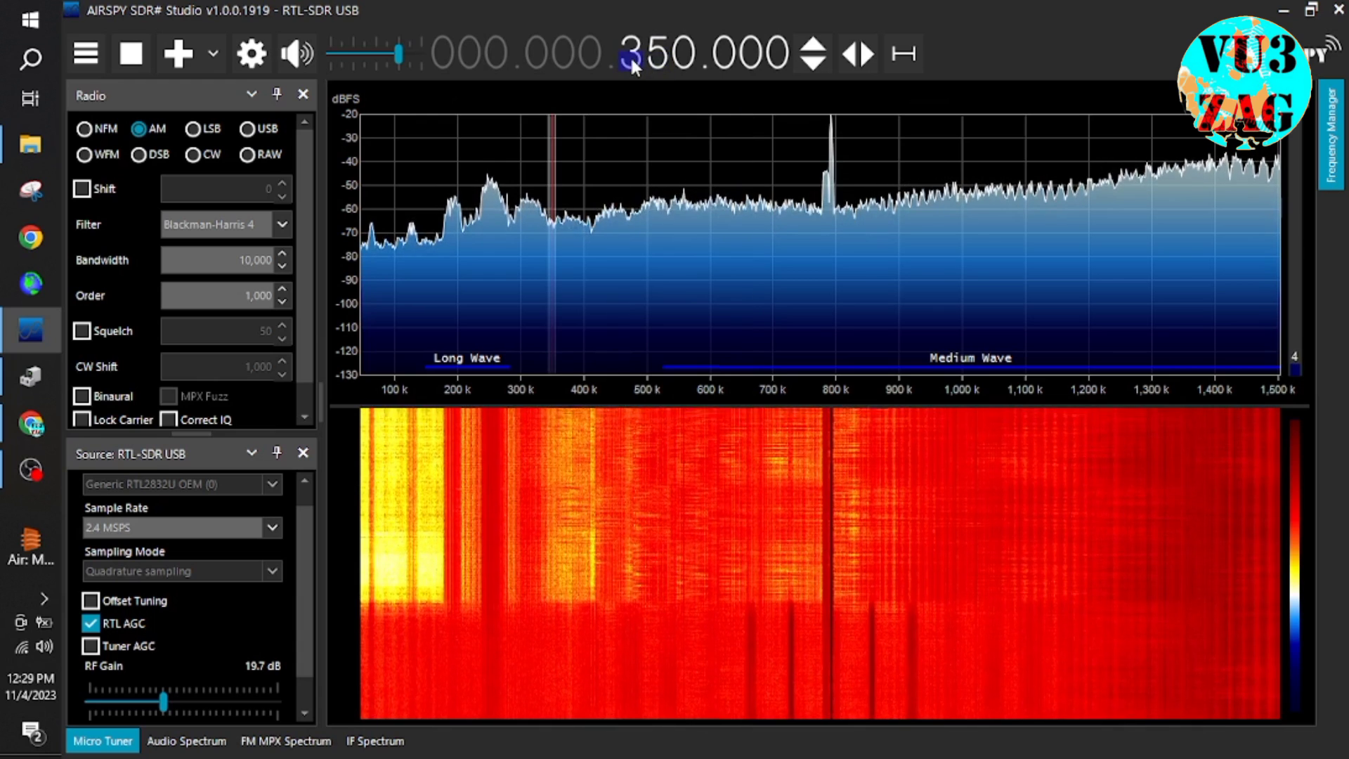
scroll(629, 55, down, 2)
scroll(630, 55, up, 7)
scroll(629, 55, down, 4)
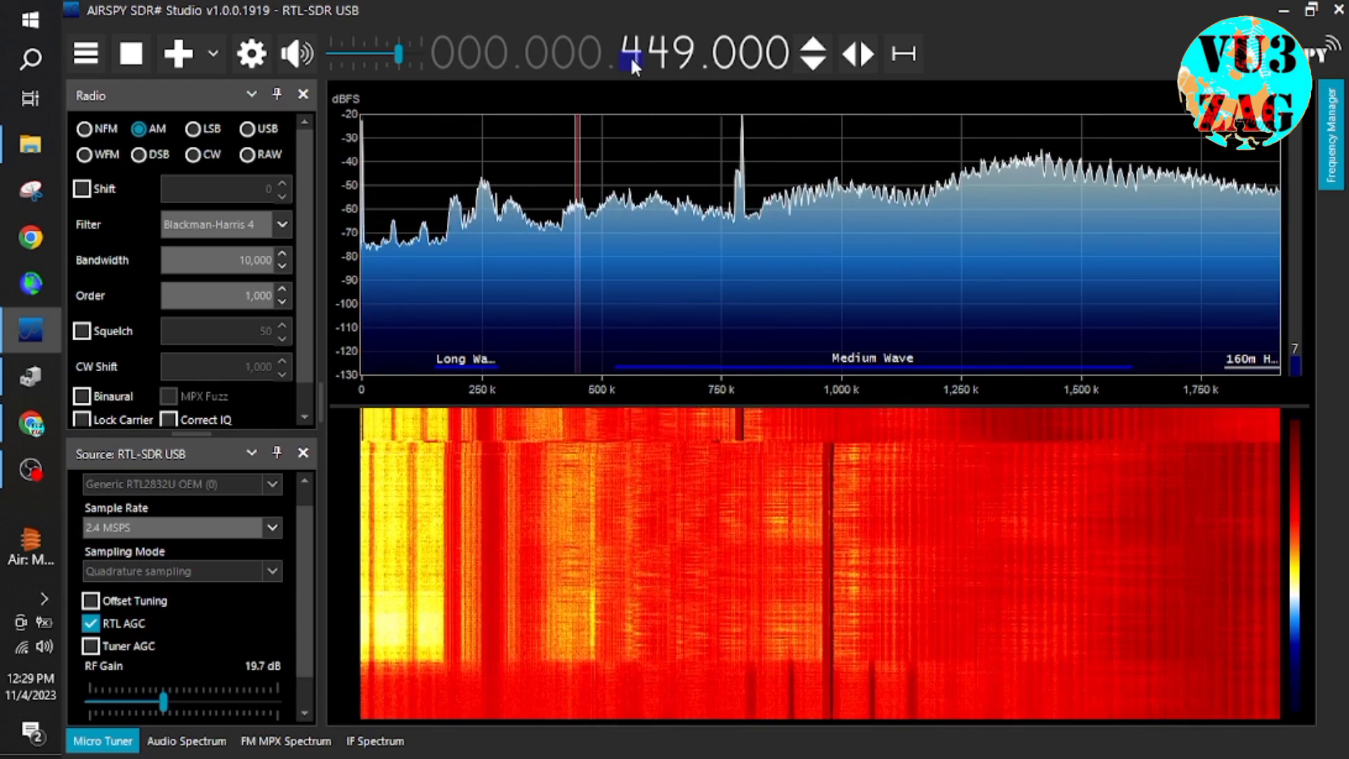
scroll(630, 55, down, 2)
- Raise RF gain to 49.6 dB, try RTL AGC, then enable Tuner AGC instead
click(91, 623)
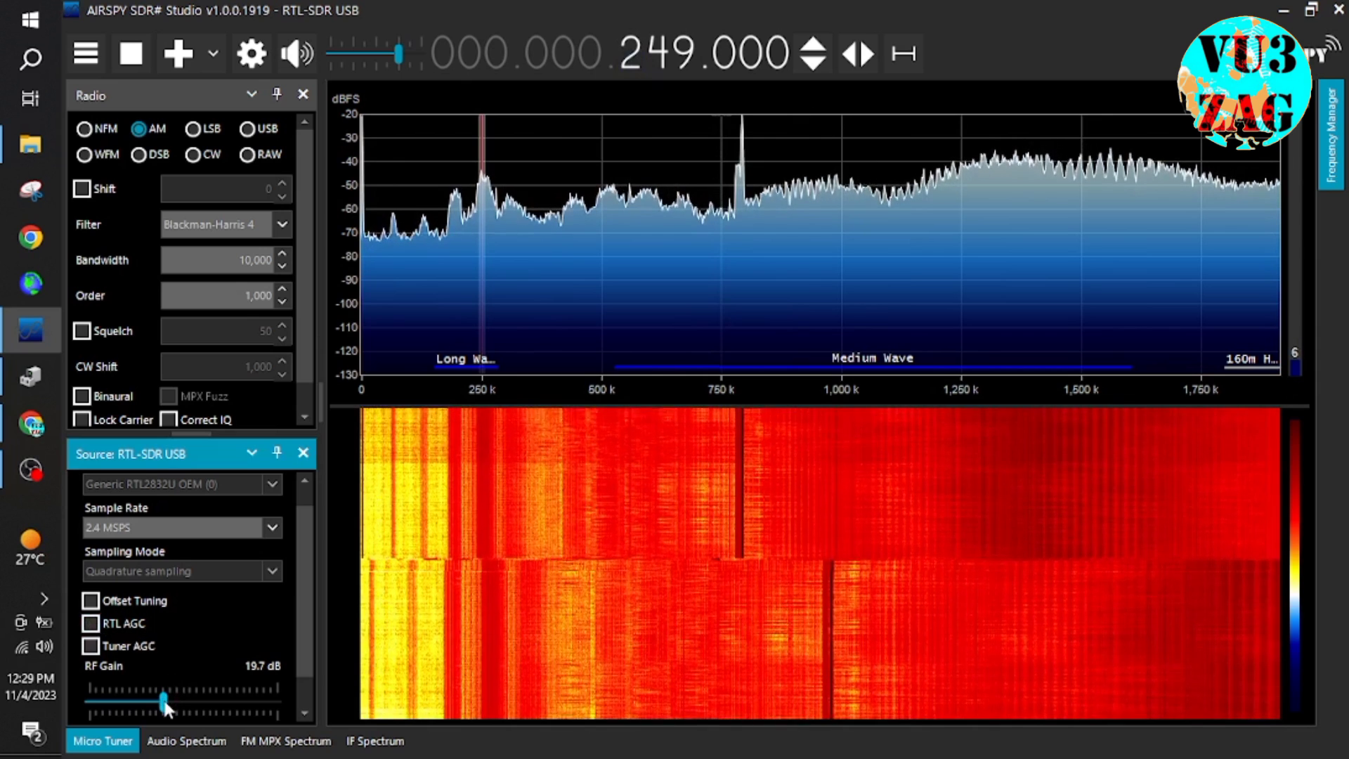
drag(165, 703, 275, 707)
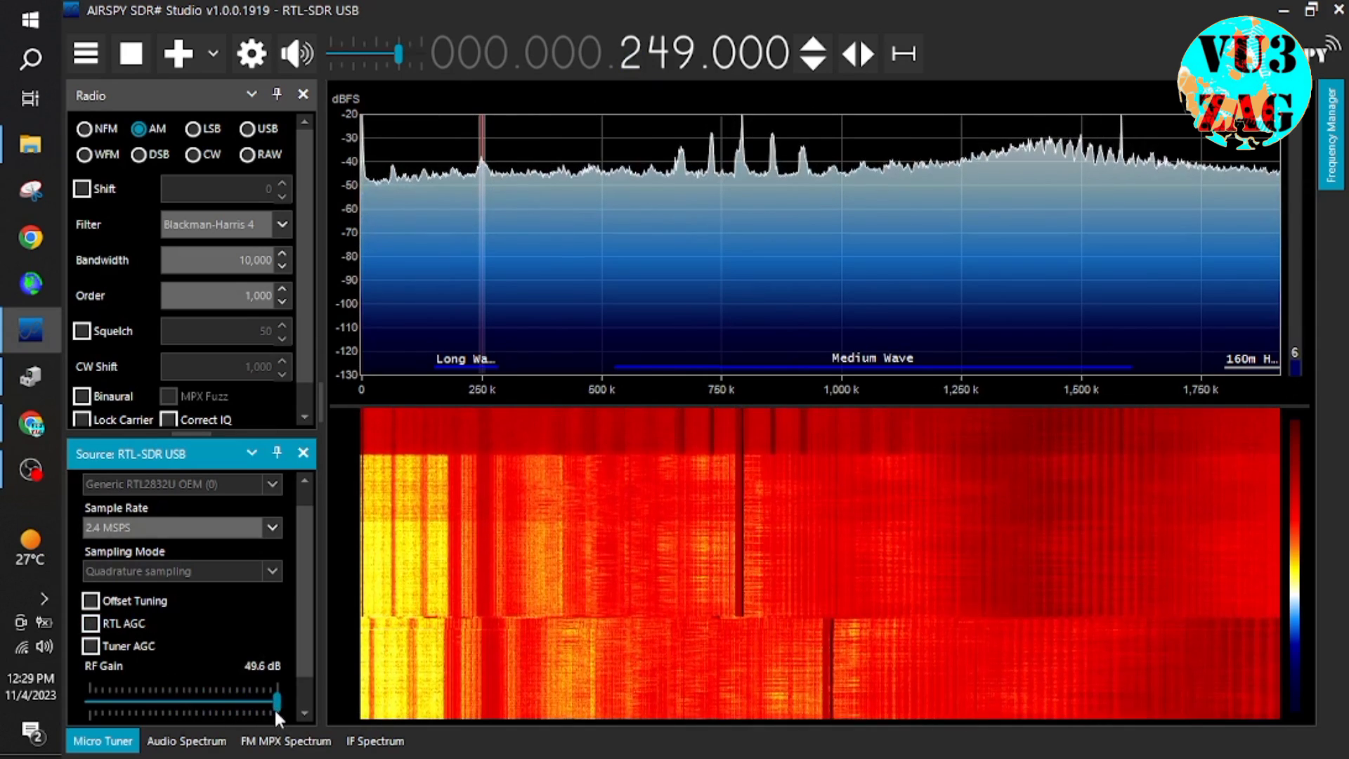
click(91, 624)
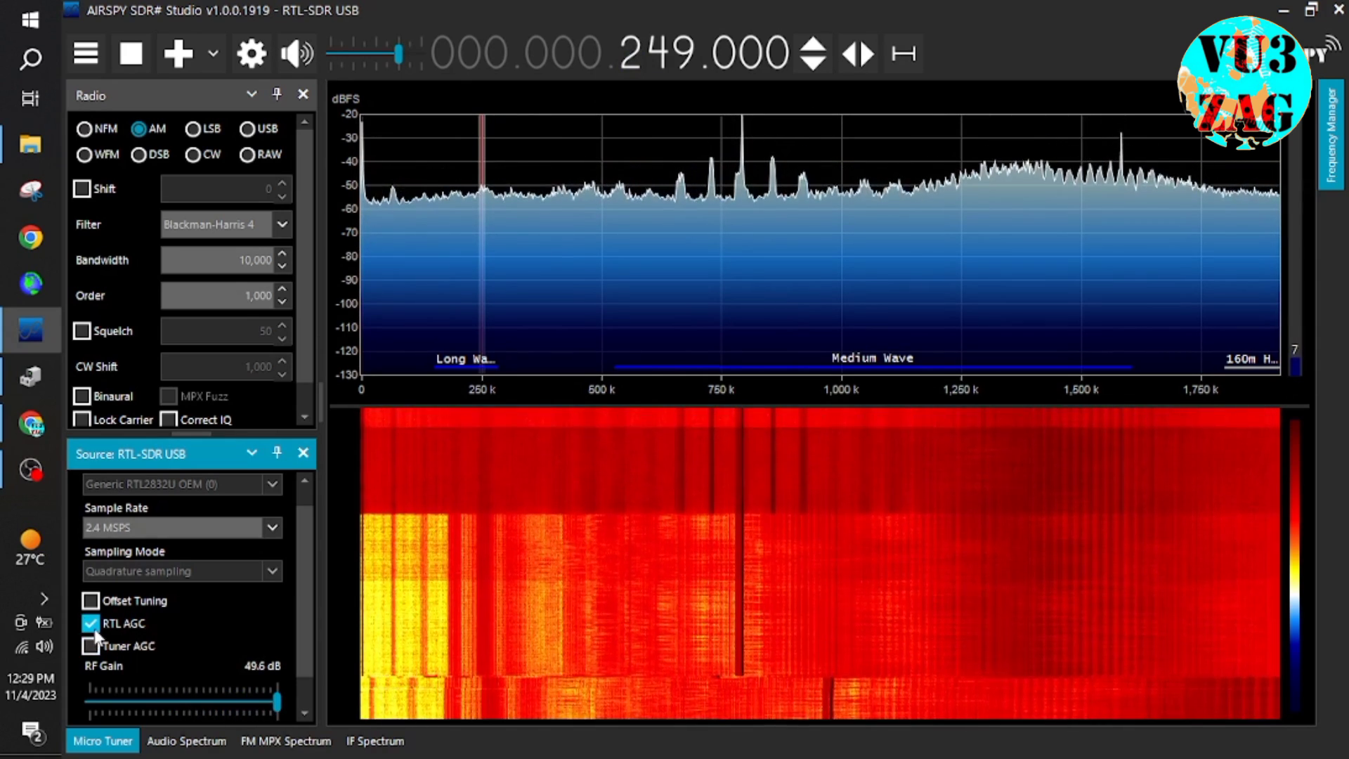
click(91, 623)
click(91, 647)
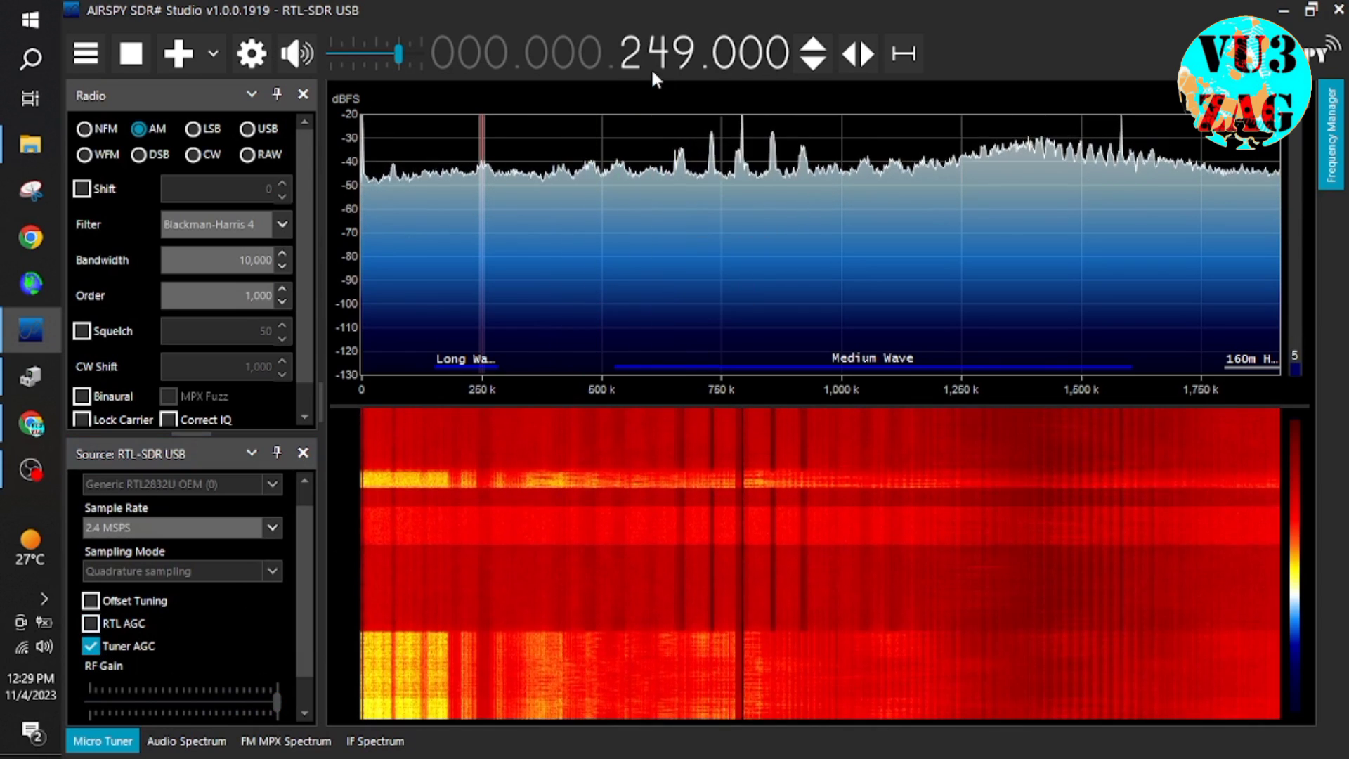
- Tune the frequency display from 249 kHz through 14 and 18 MHz to 21.075.000 in USB
scroll(635, 53, up, 6)
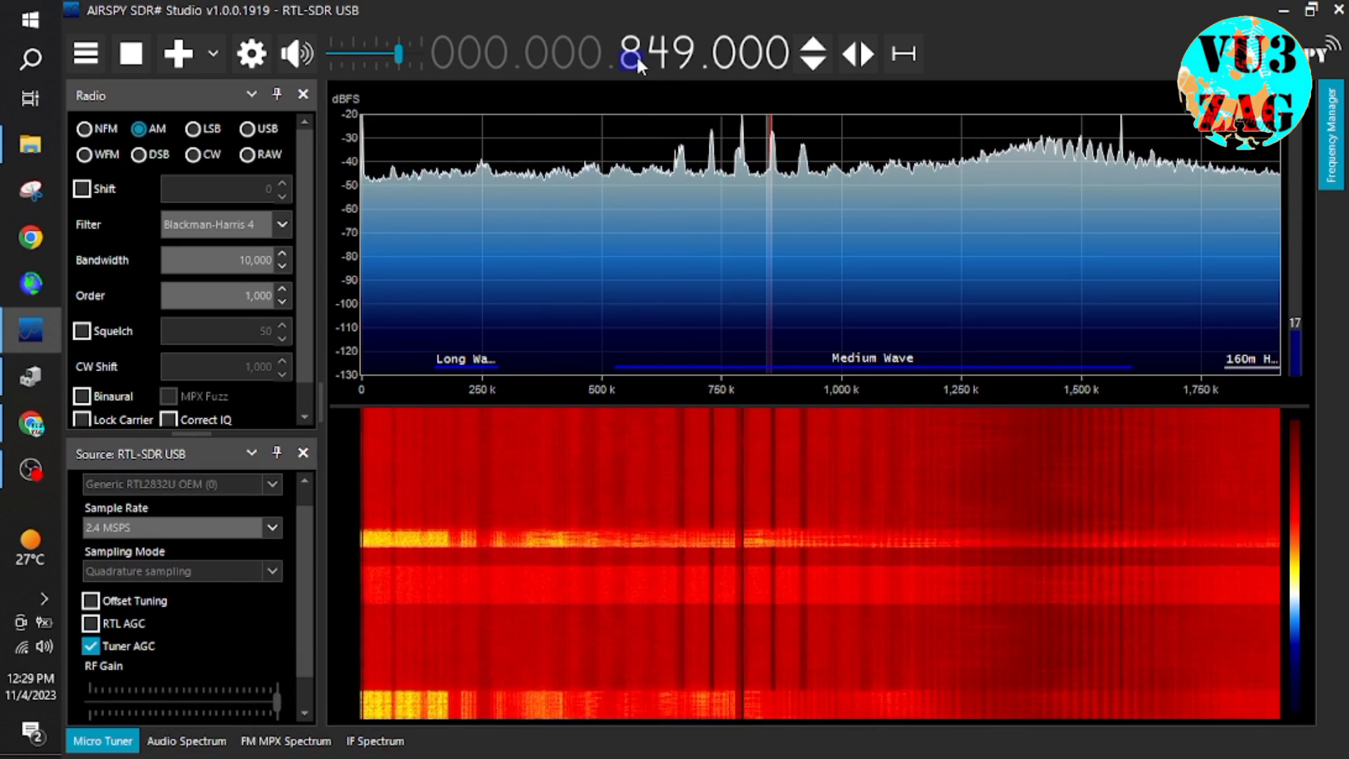
scroll(635, 53, up, 6)
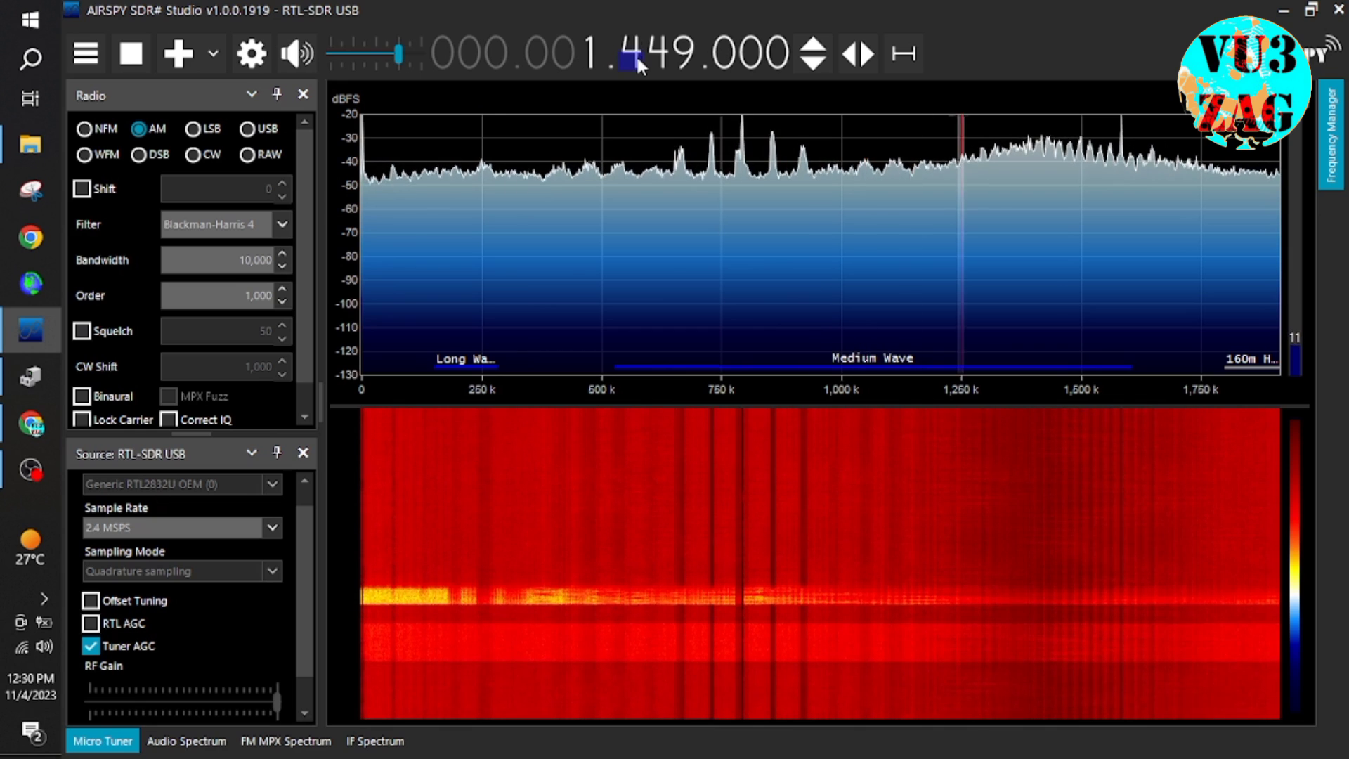
scroll(635, 54, up, 5)
scroll(635, 53, up, 5)
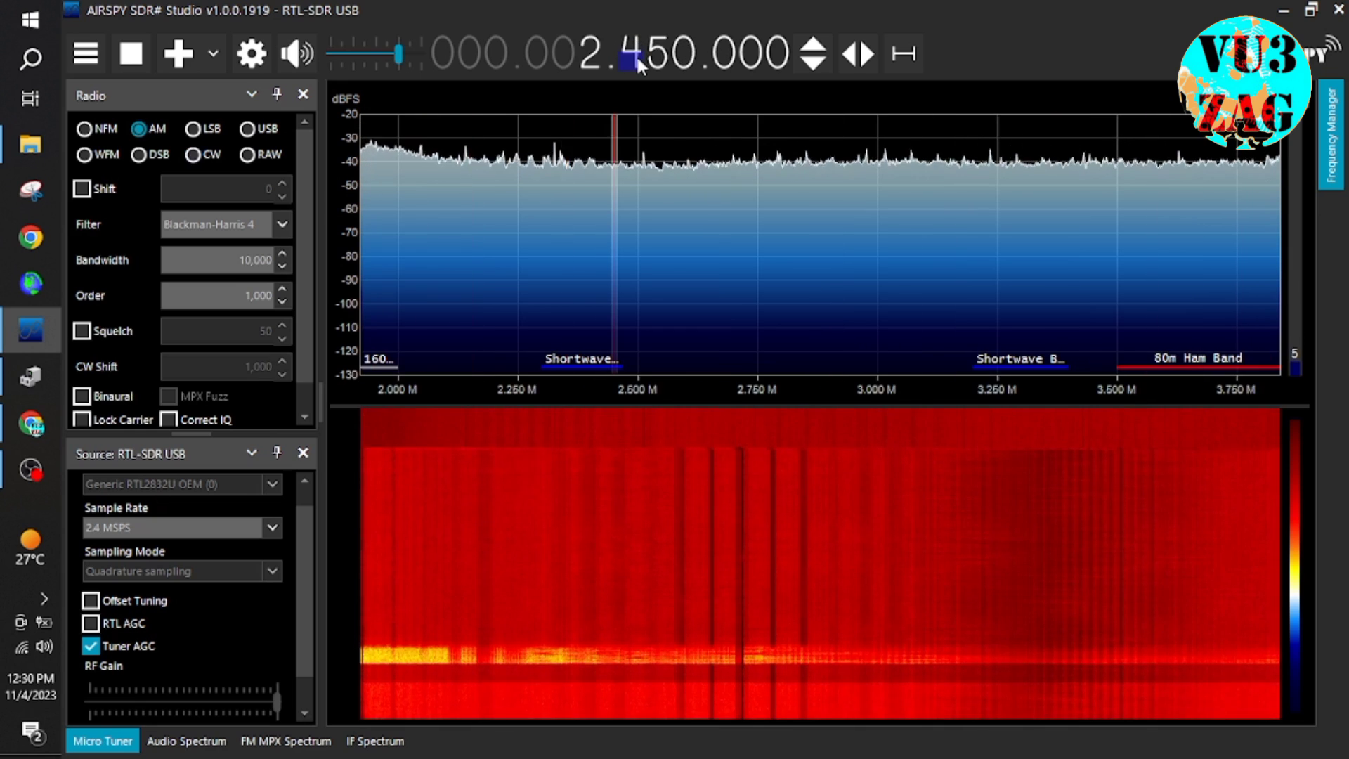
scroll(635, 53, up, 18)
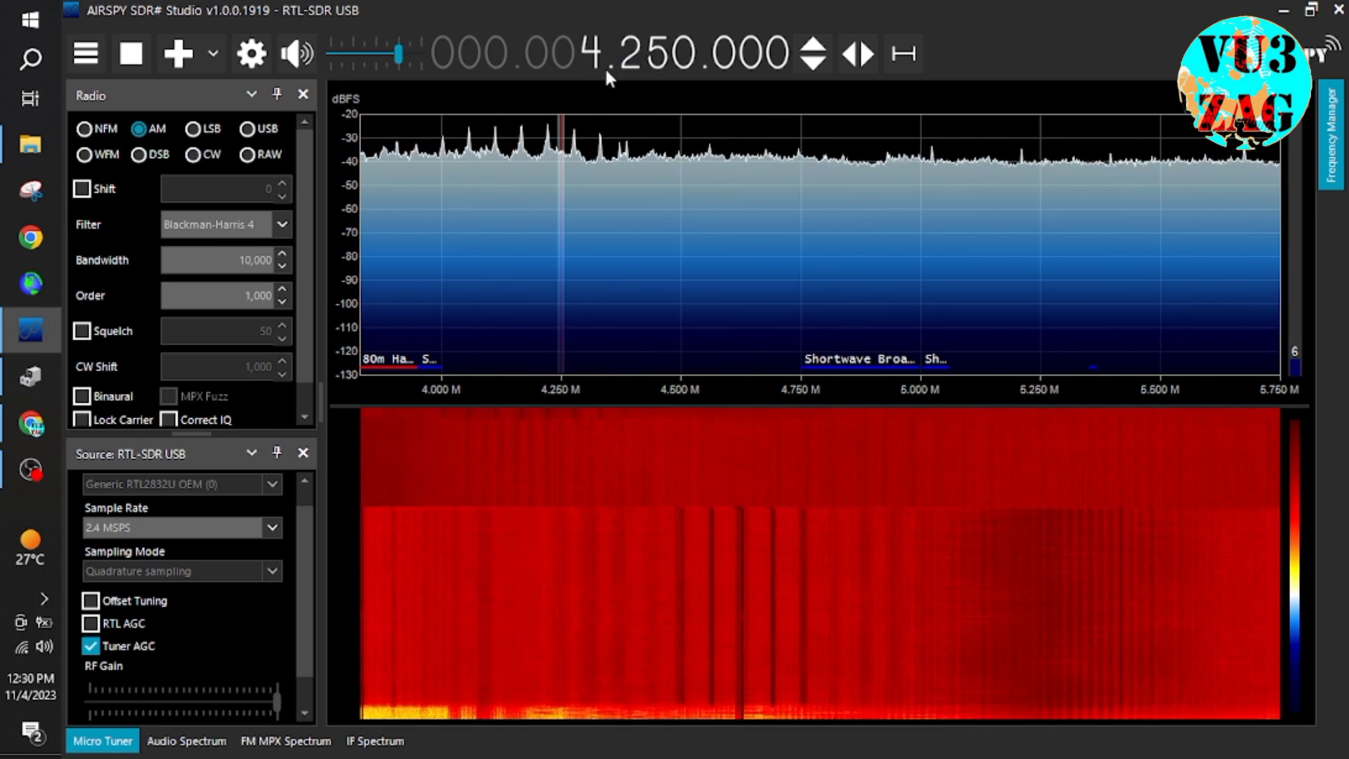
scroll(554, 60, up, 1)
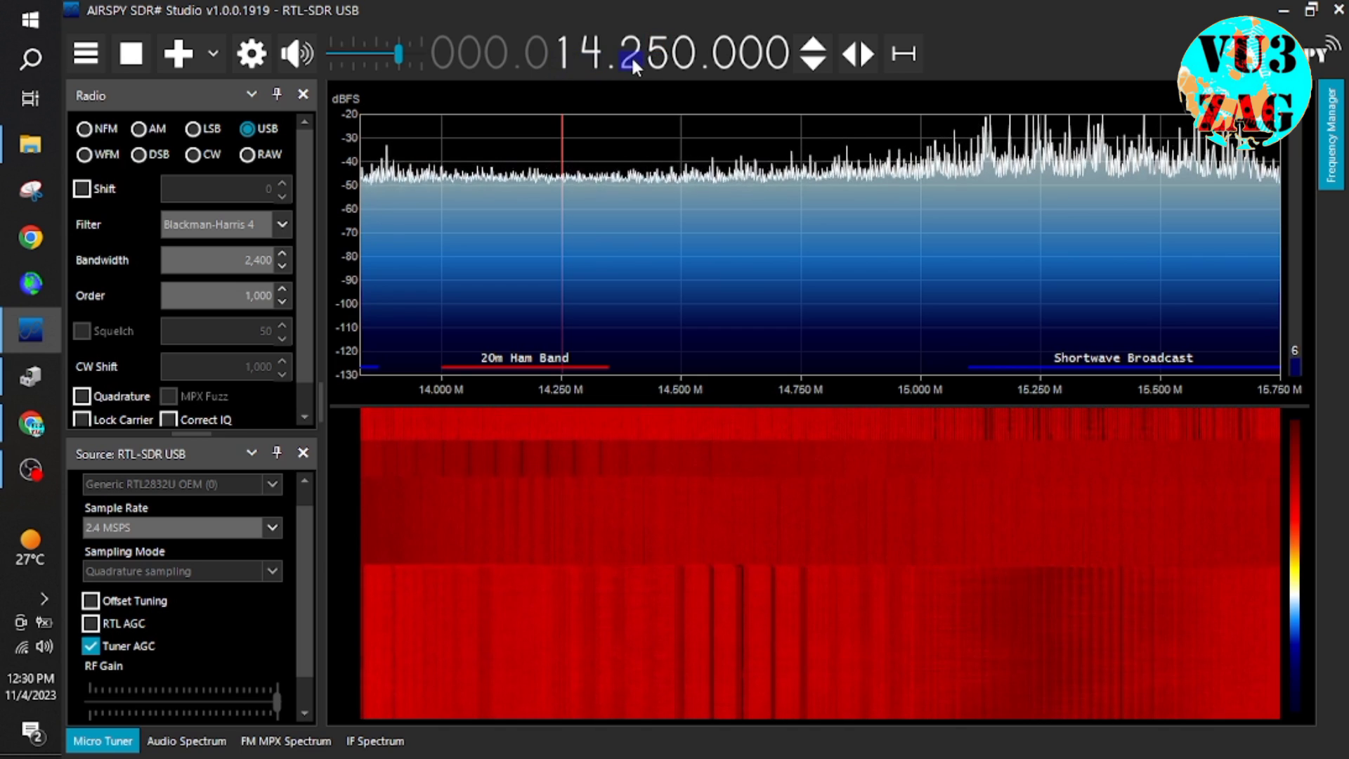
scroll(630, 56, down, 2)
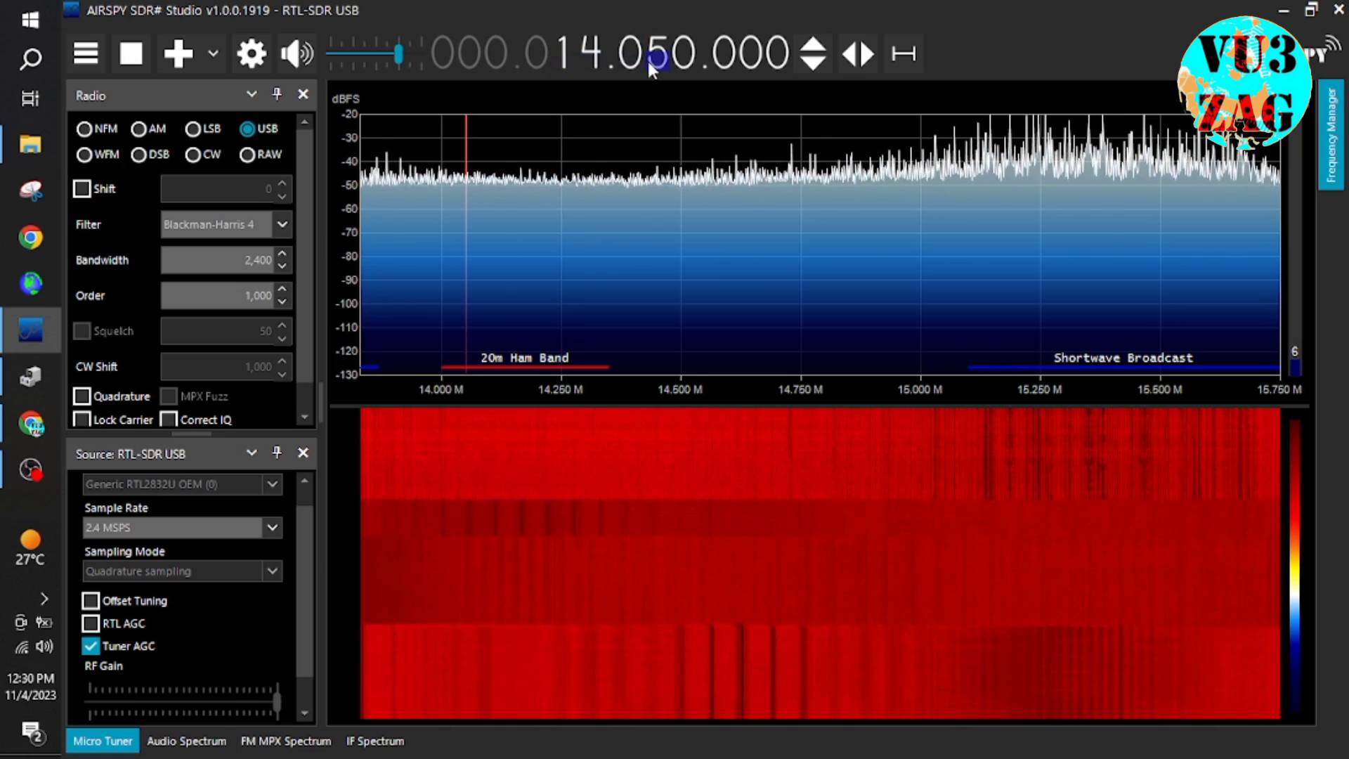
scroll(650, 61, down, 4)
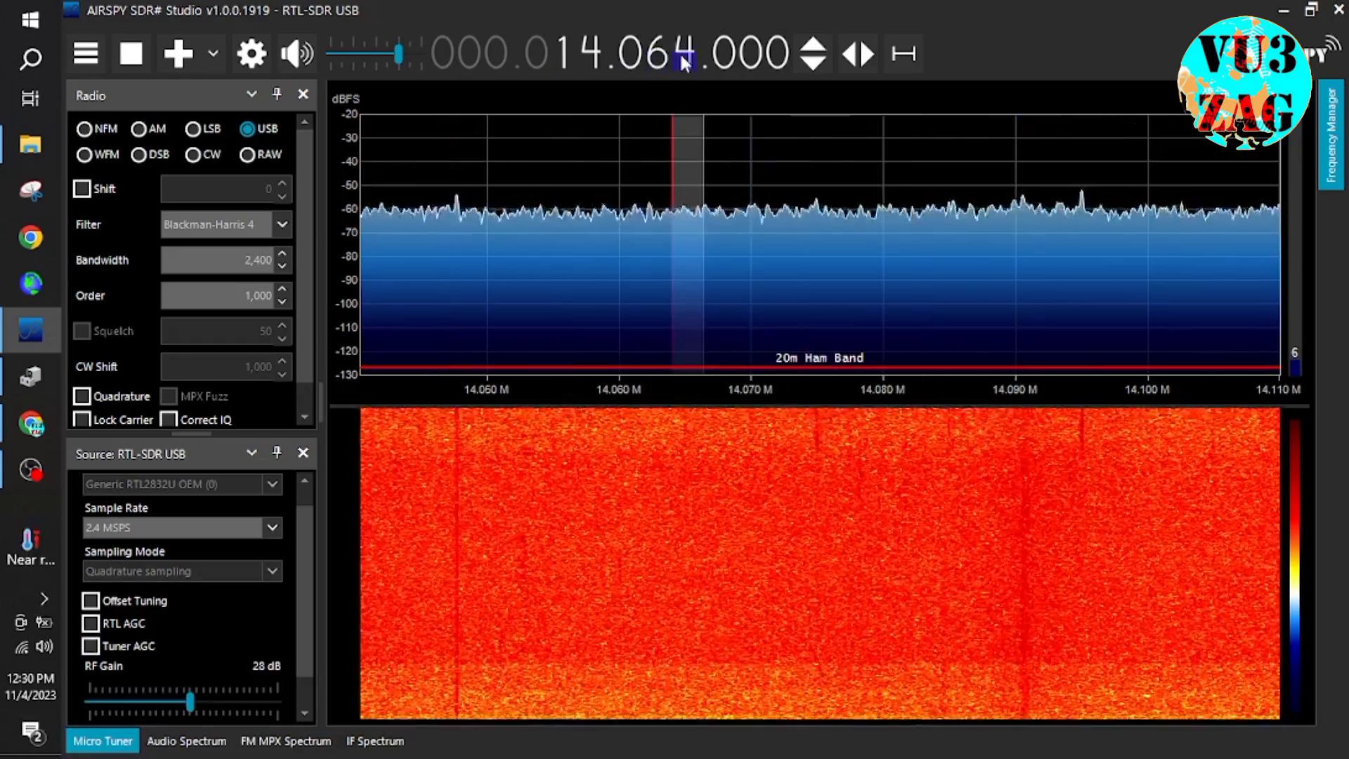
scroll(683, 62, down, 2)
scroll(683, 62, up, 4)
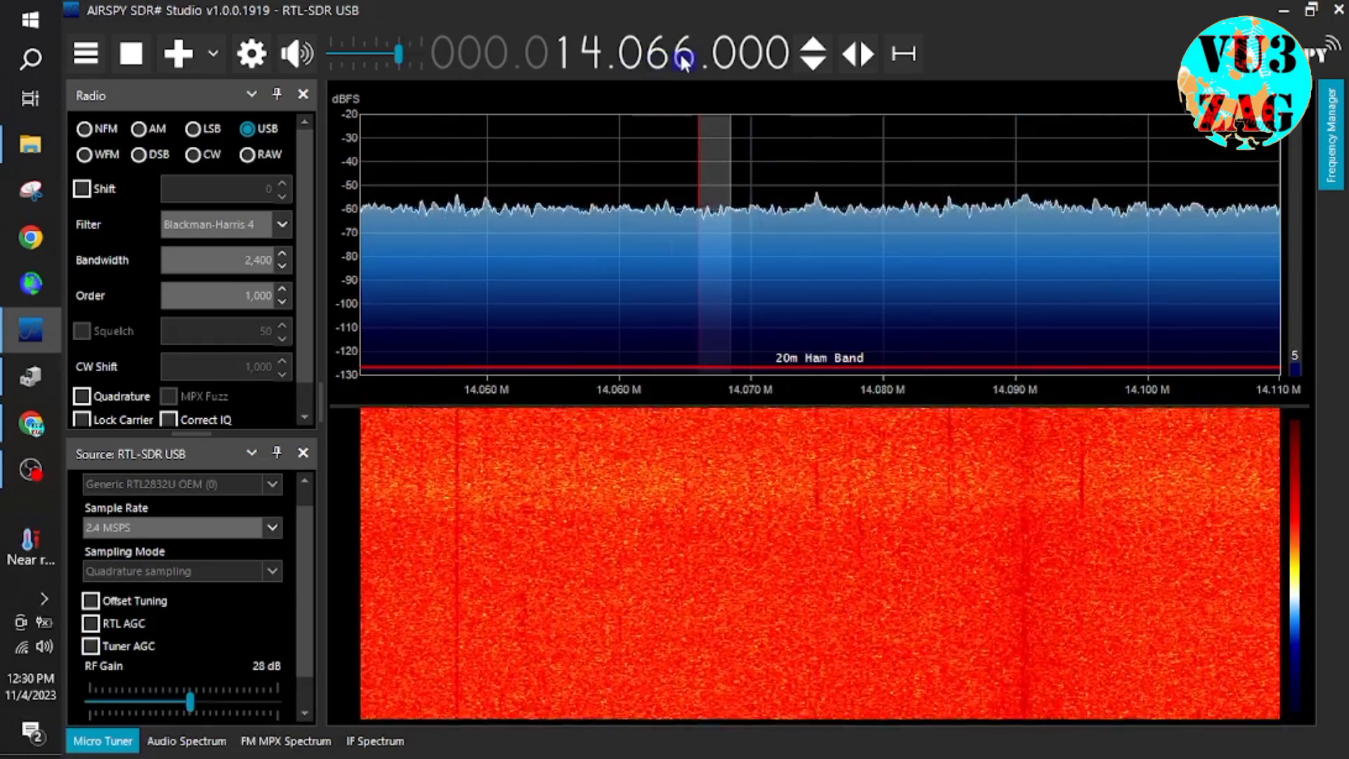
scroll(683, 62, down, 1)
scroll(595, 58, up, 4)
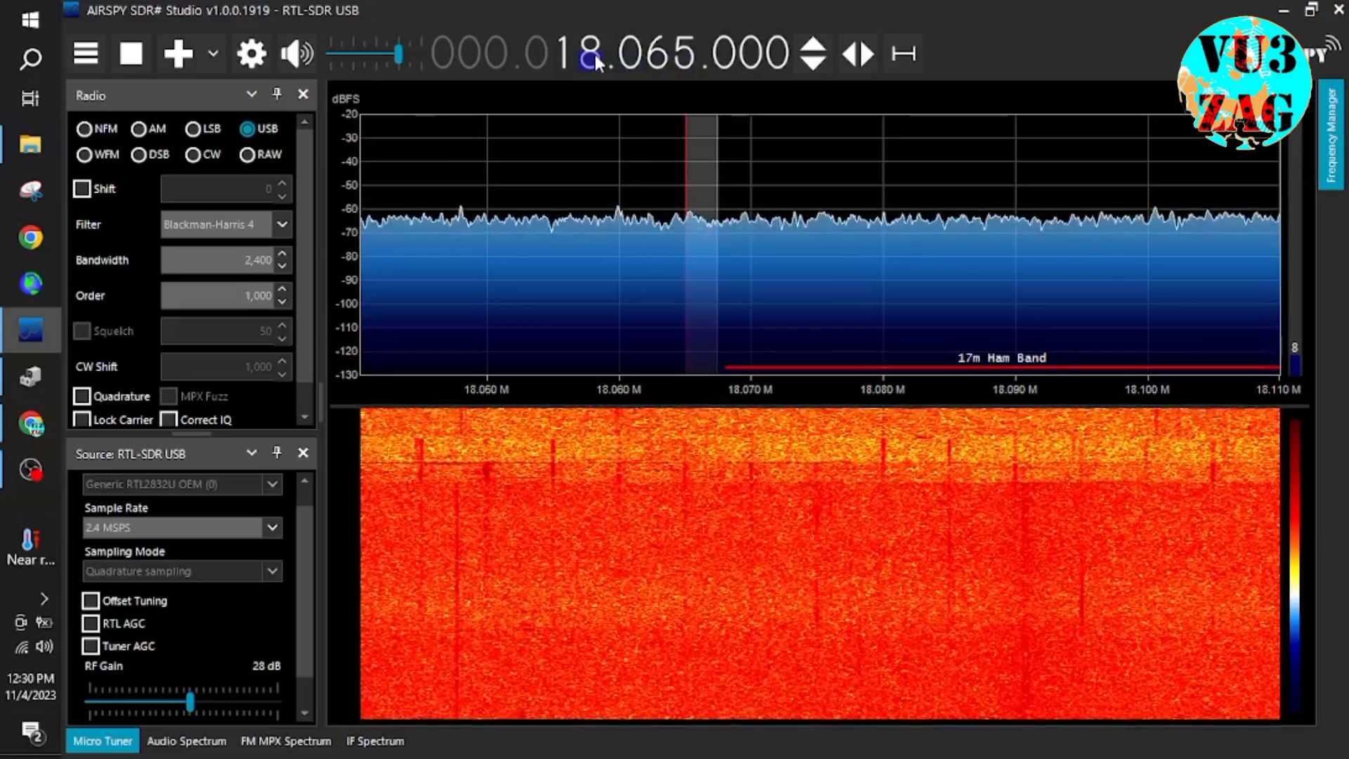
scroll(670, 55, up, 1)
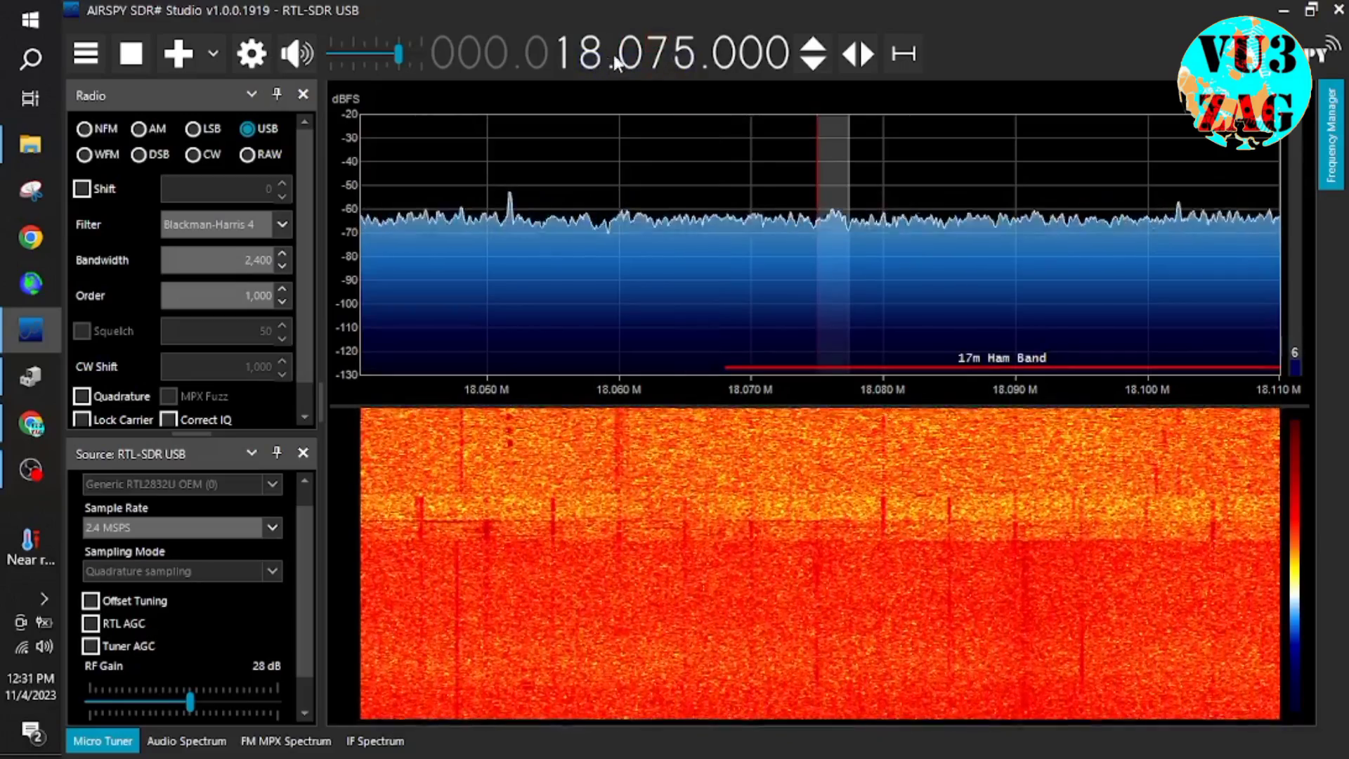
scroll(597, 54, up, 2)
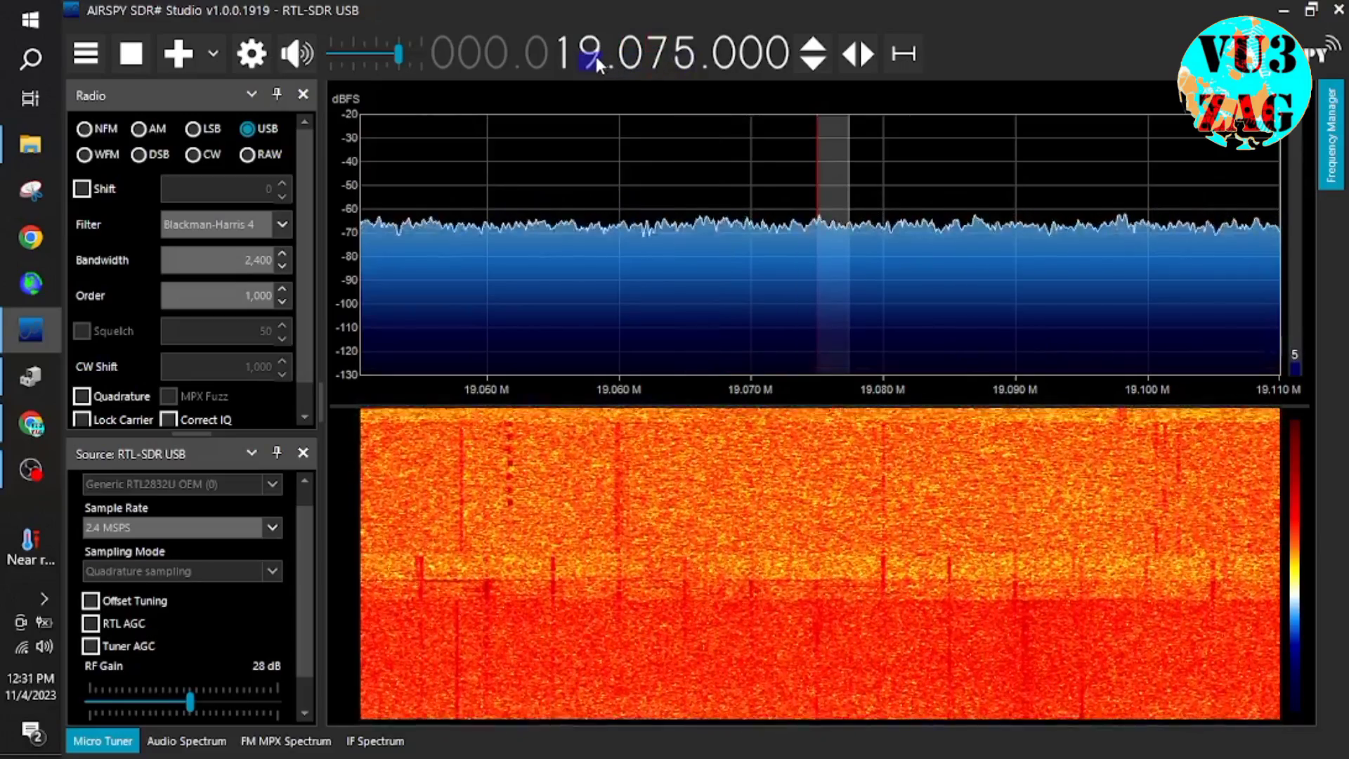
- Drop the RF gain to 7.7 dB, raise it to 32.8 dB, and tune to the 21.091360 MHz cluster
scroll(592, 53, up, 1)
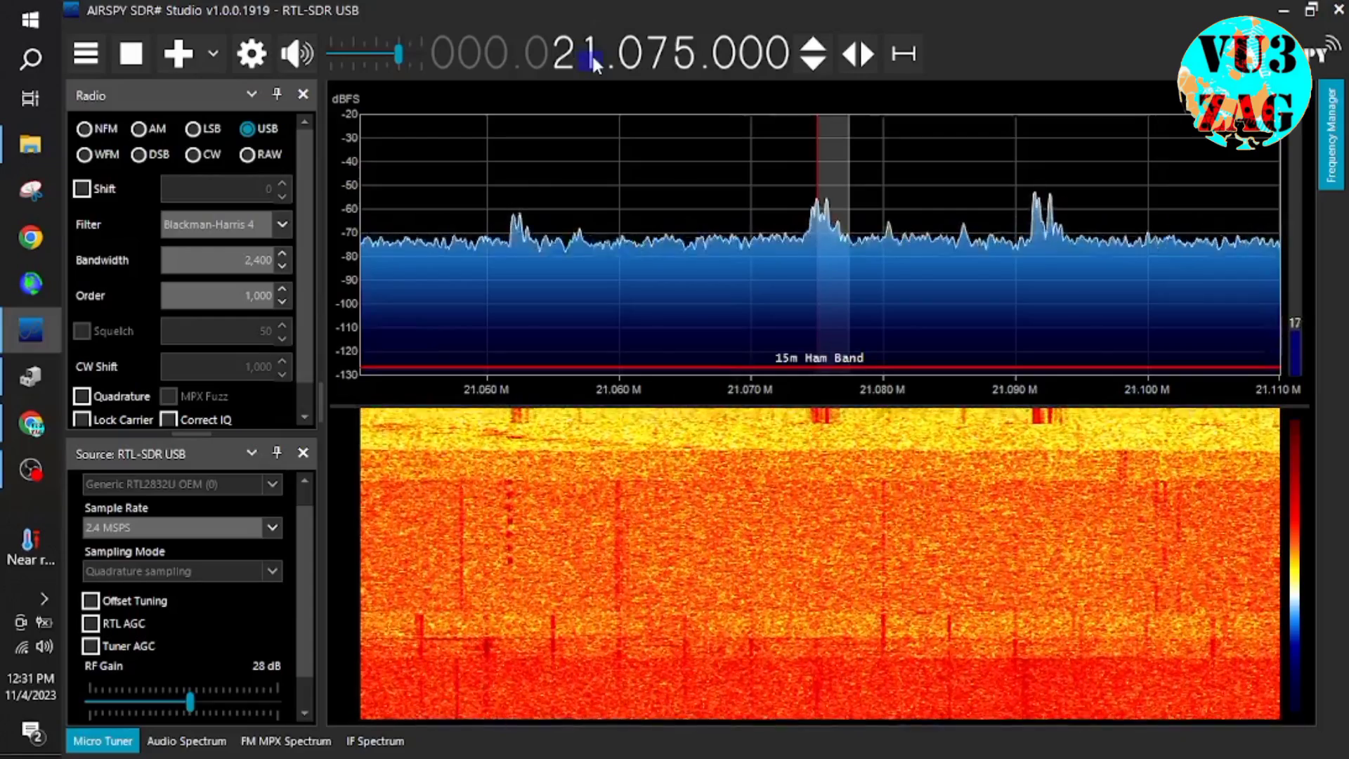
mouse_move(837, 217)
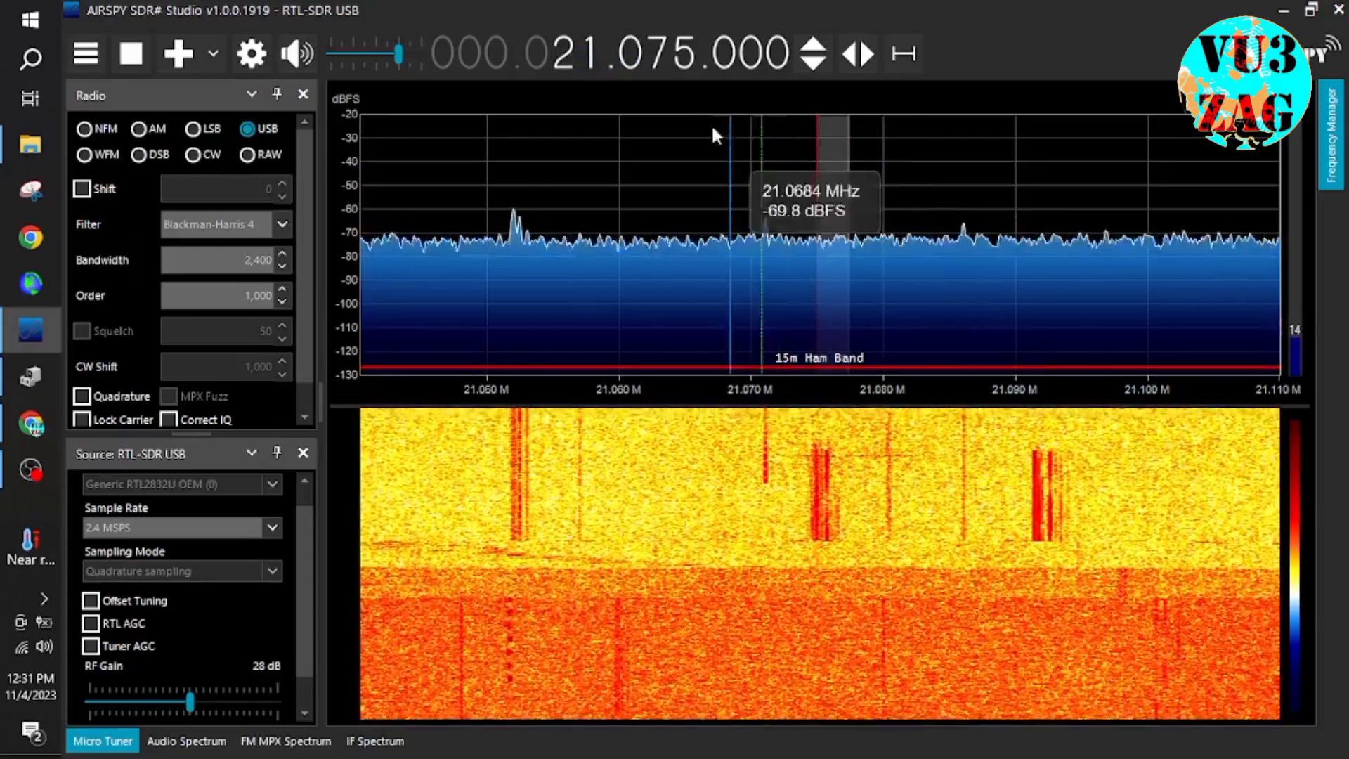
scroll(685, 55, down, 1)
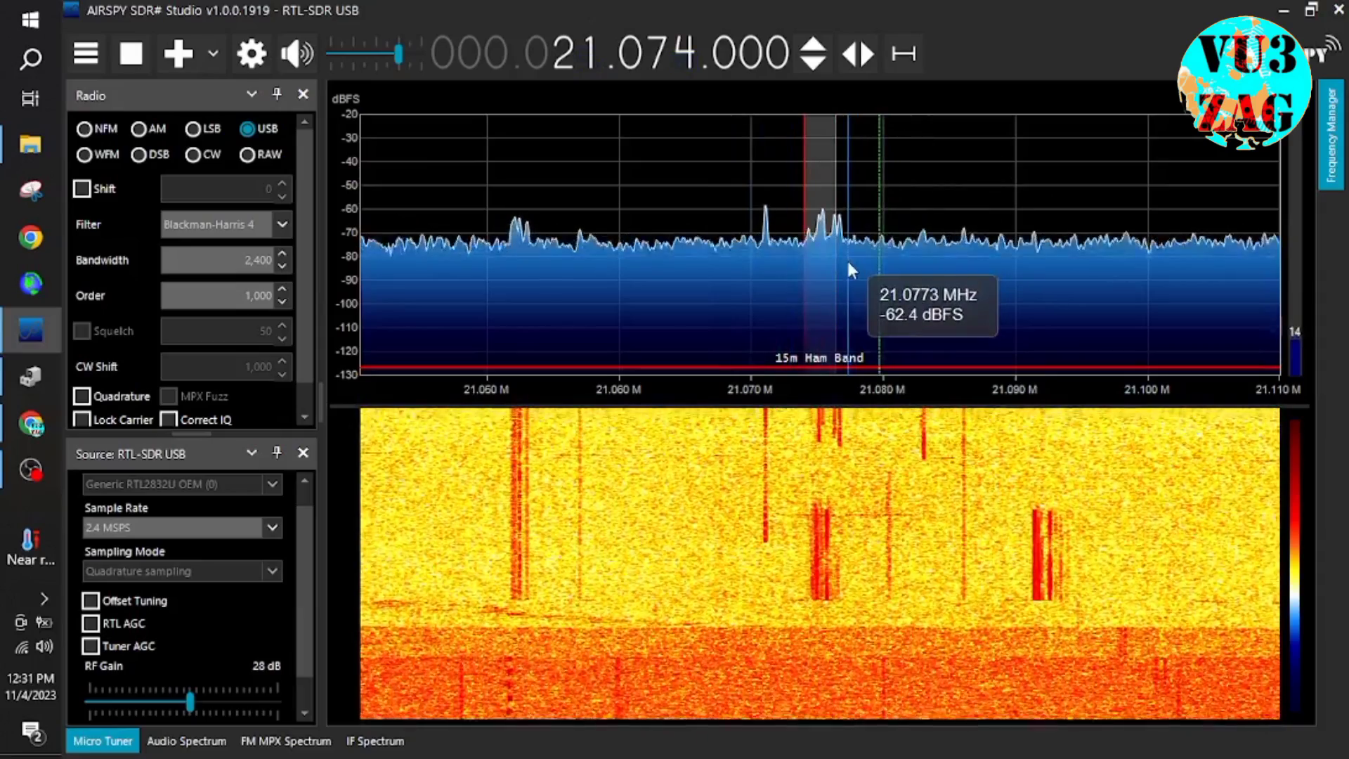
mouse_move(830, 262)
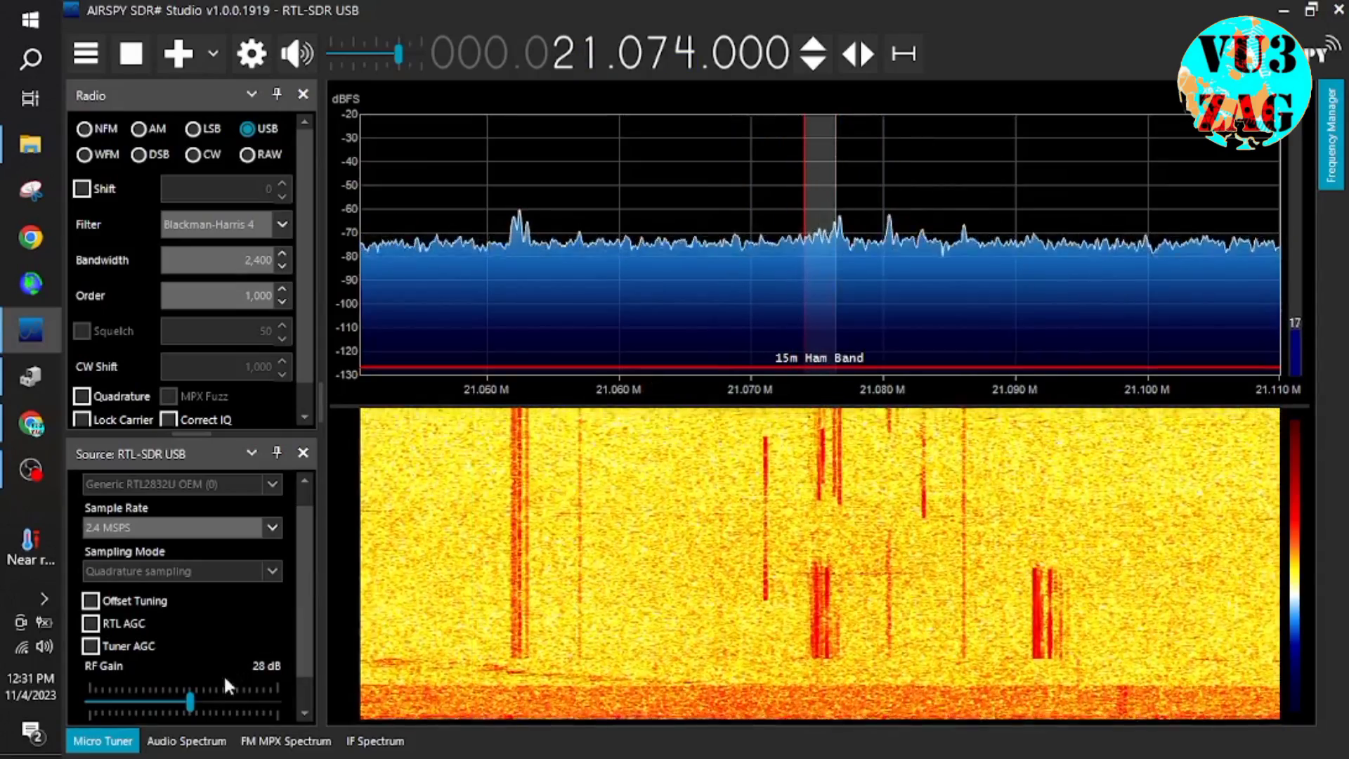
drag(191, 699, 122, 700)
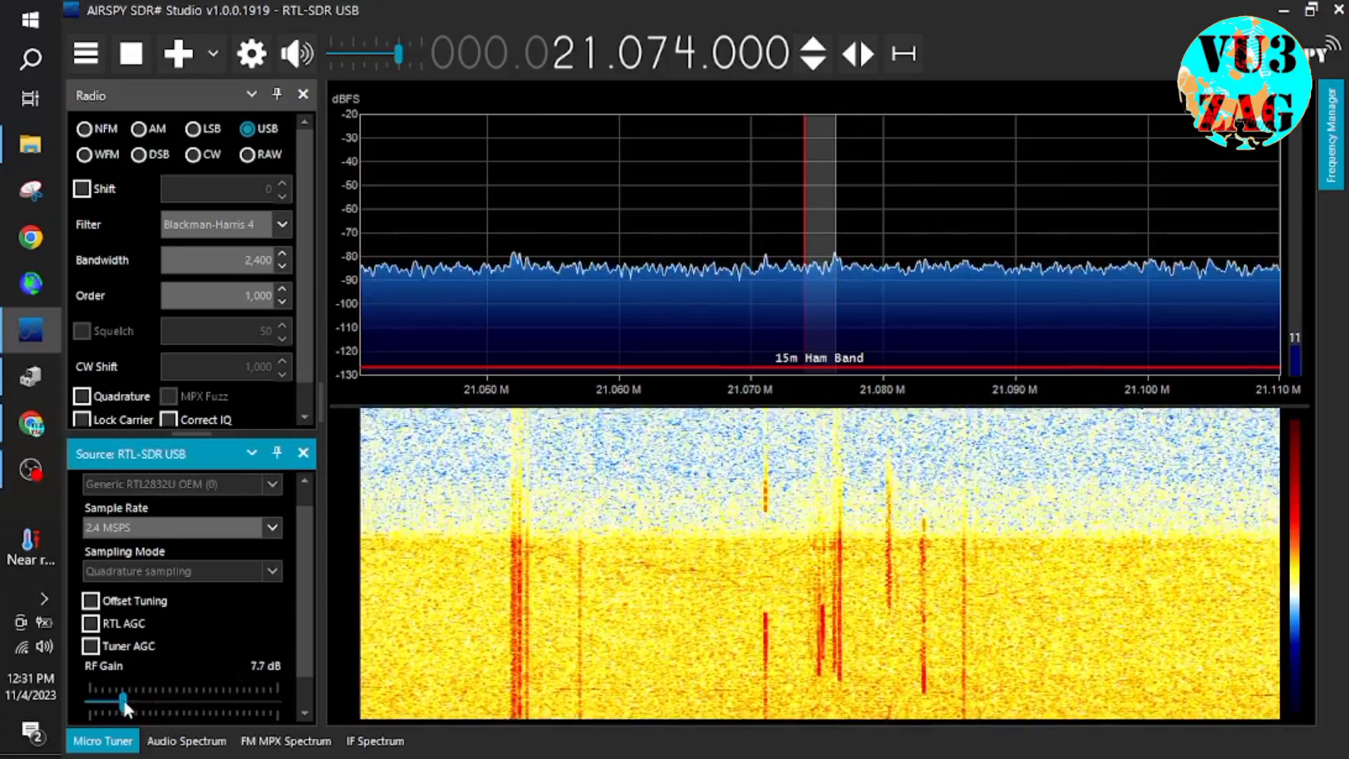
drag(122, 699, 202, 696)
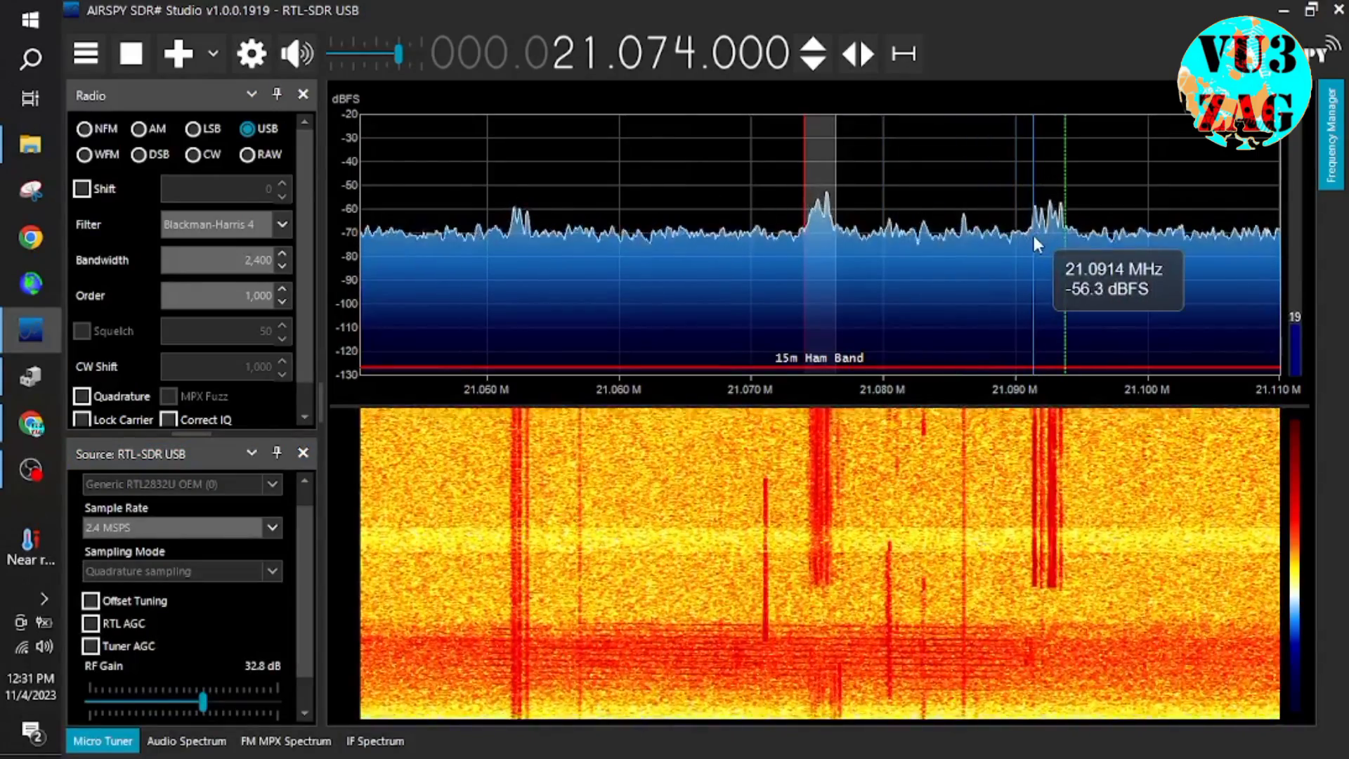
click(1034, 235)
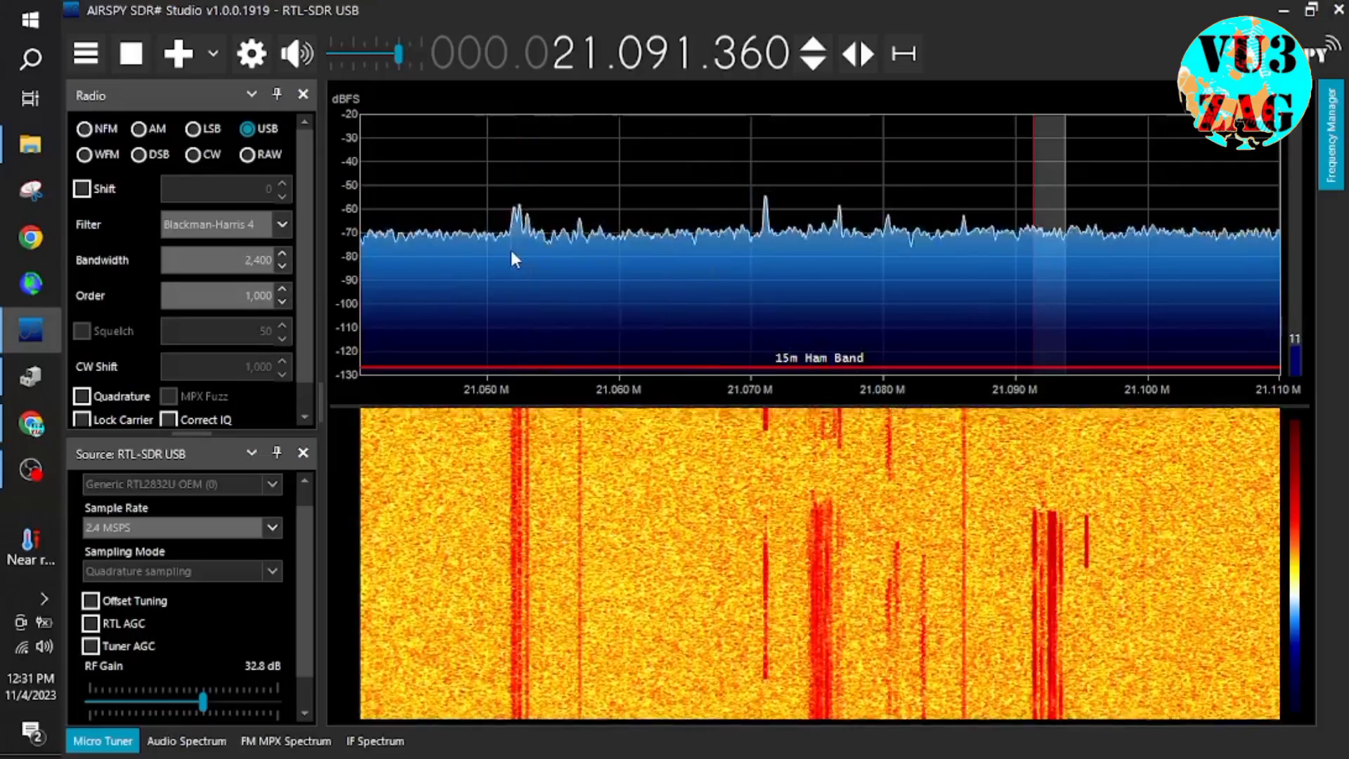
- Sample the signal peaks near 21.052 MHz and 21.095 MHz on the spectrum
click(511, 250)
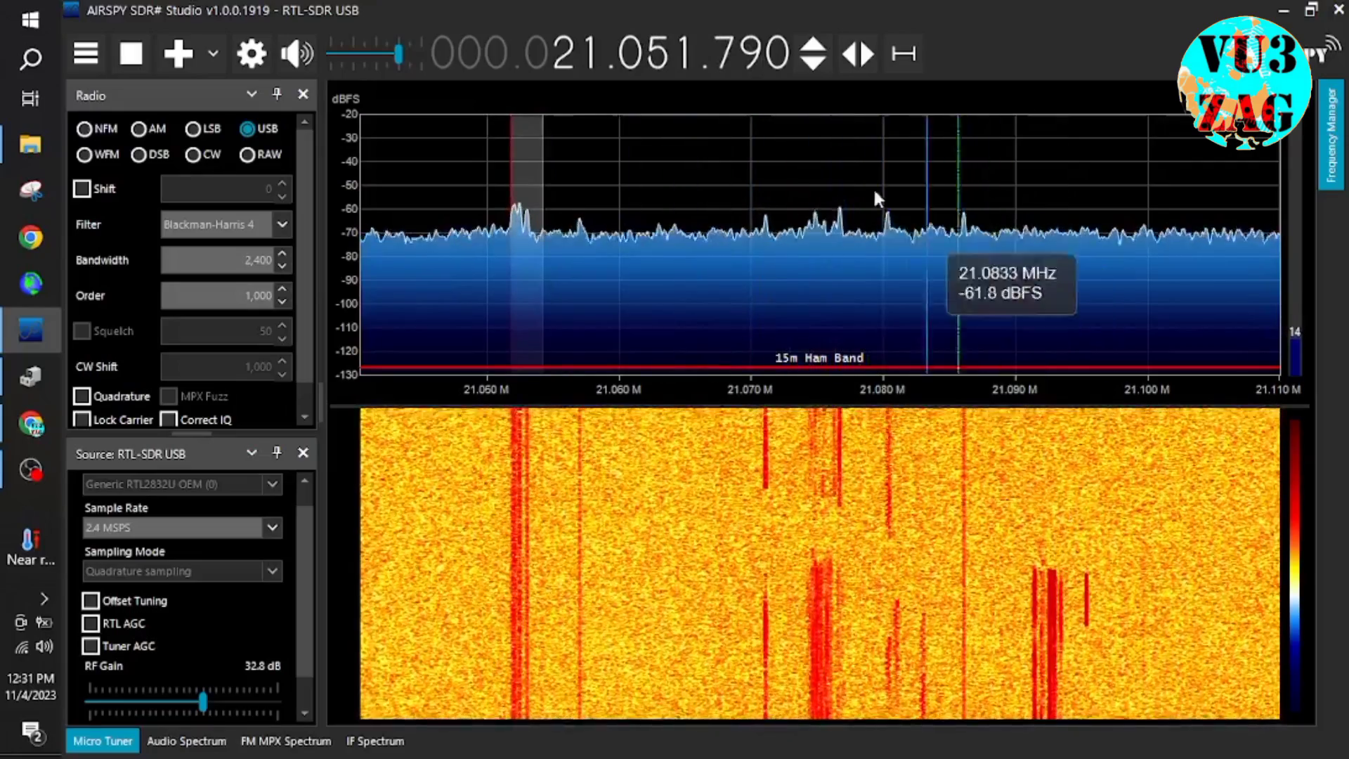
scroll(725, 61, up, 1)
scroll(725, 60, up, 2)
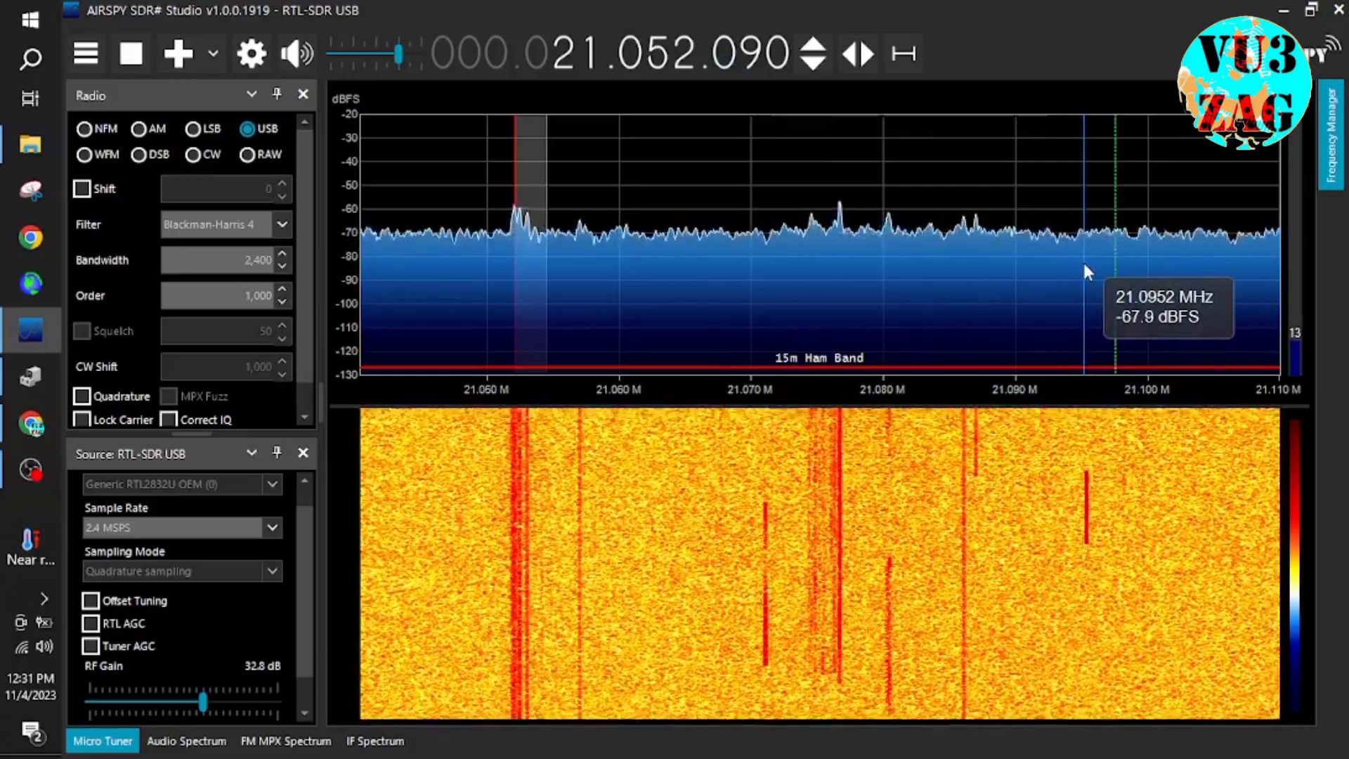
click(1083, 266)
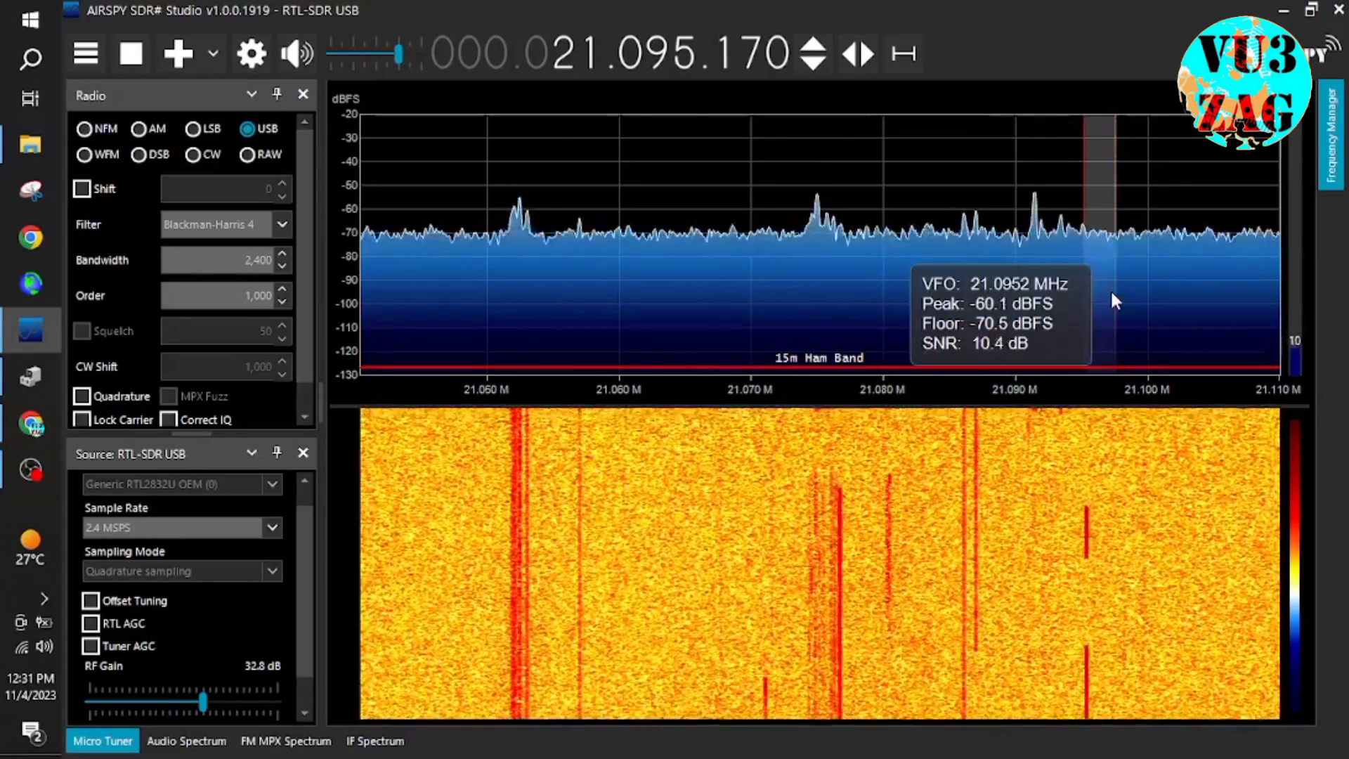
- Tune to the signal group near 21.091 MHz, then step the frequency up to 21.109.230
scroll(1036, 260, up, 7)
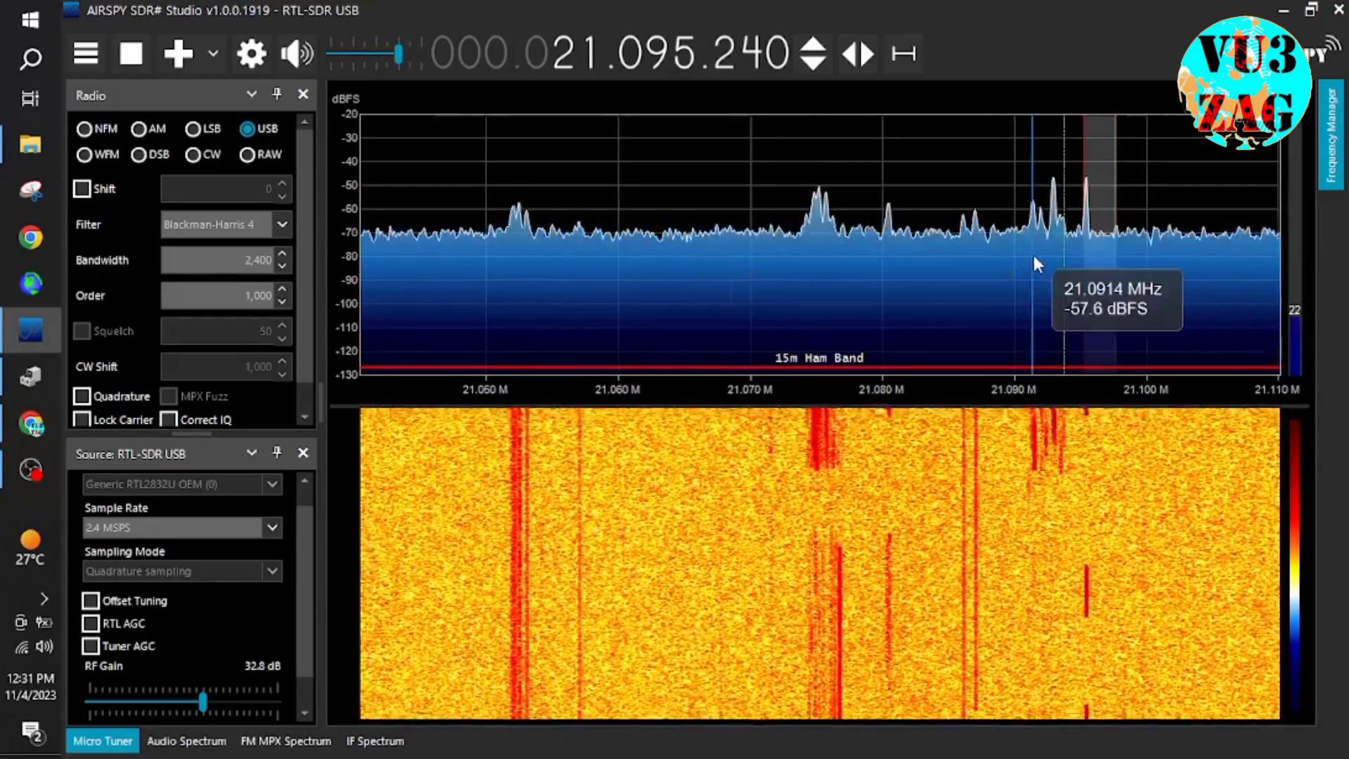
click(1026, 260)
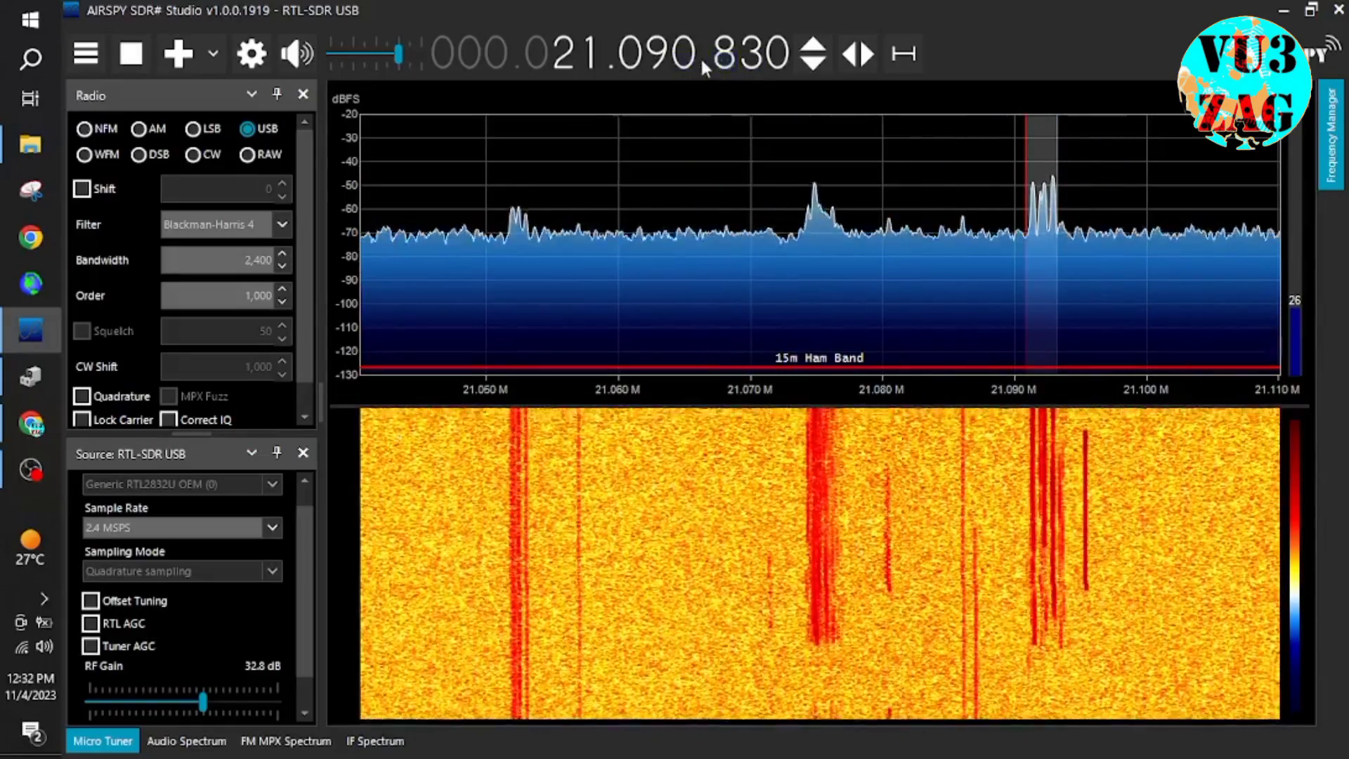
scroll(727, 56, up, 2)
scroll(727, 56, up, 2)
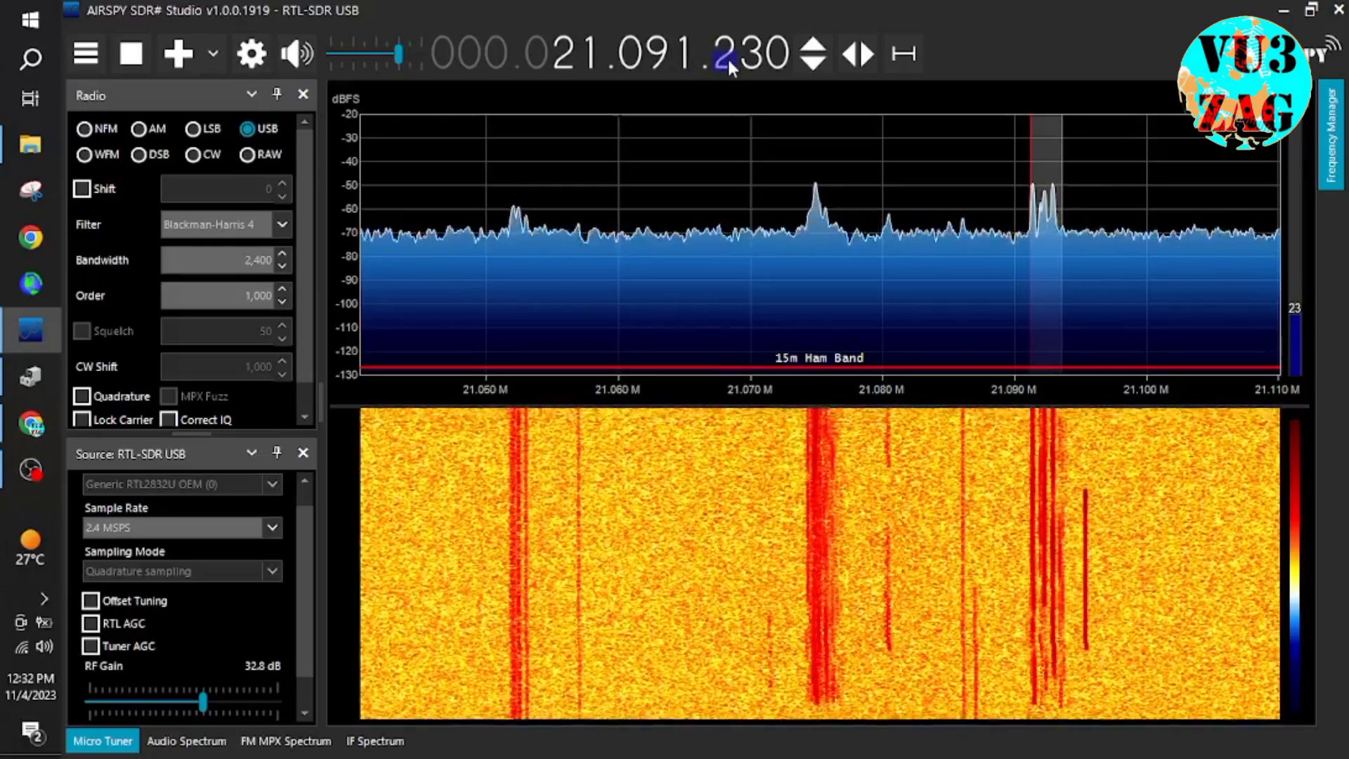
scroll(685, 61, up, 10)
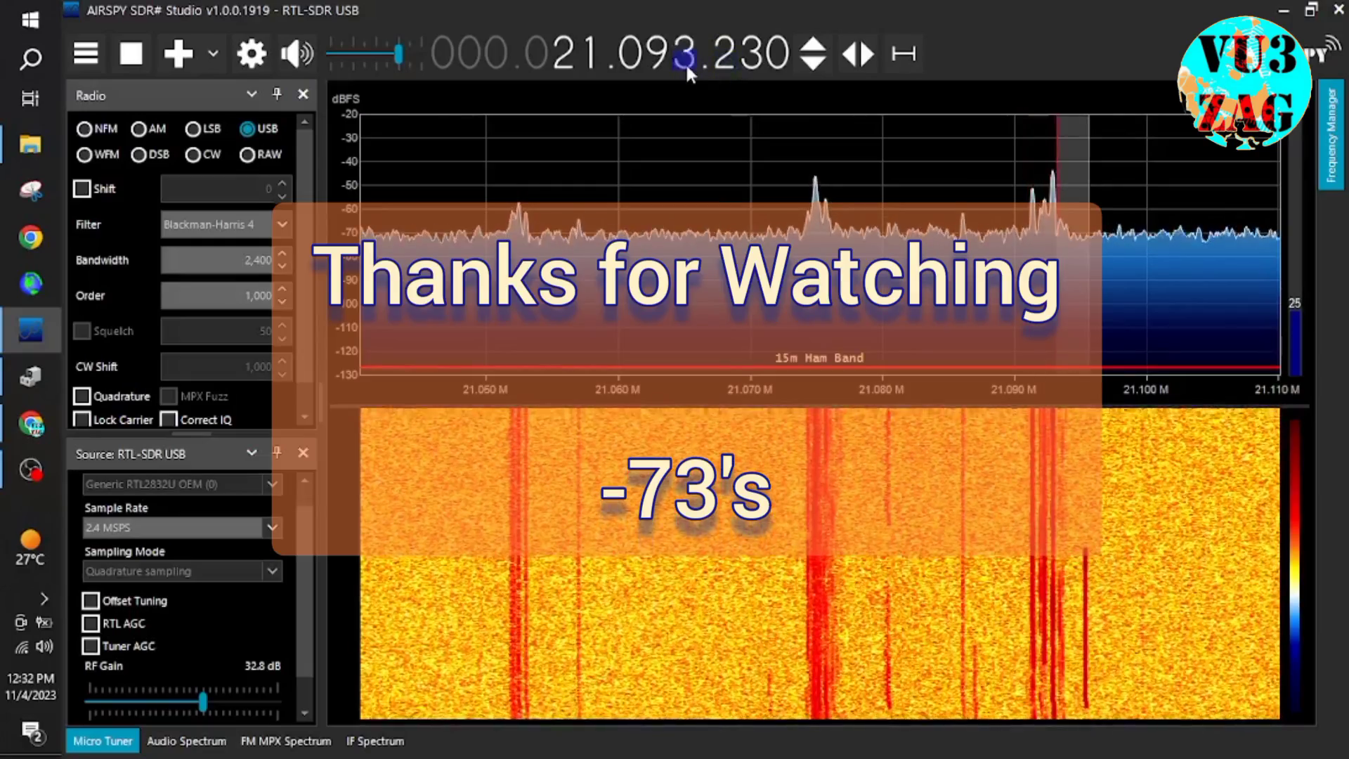
scroll(684, 61, up, 9)
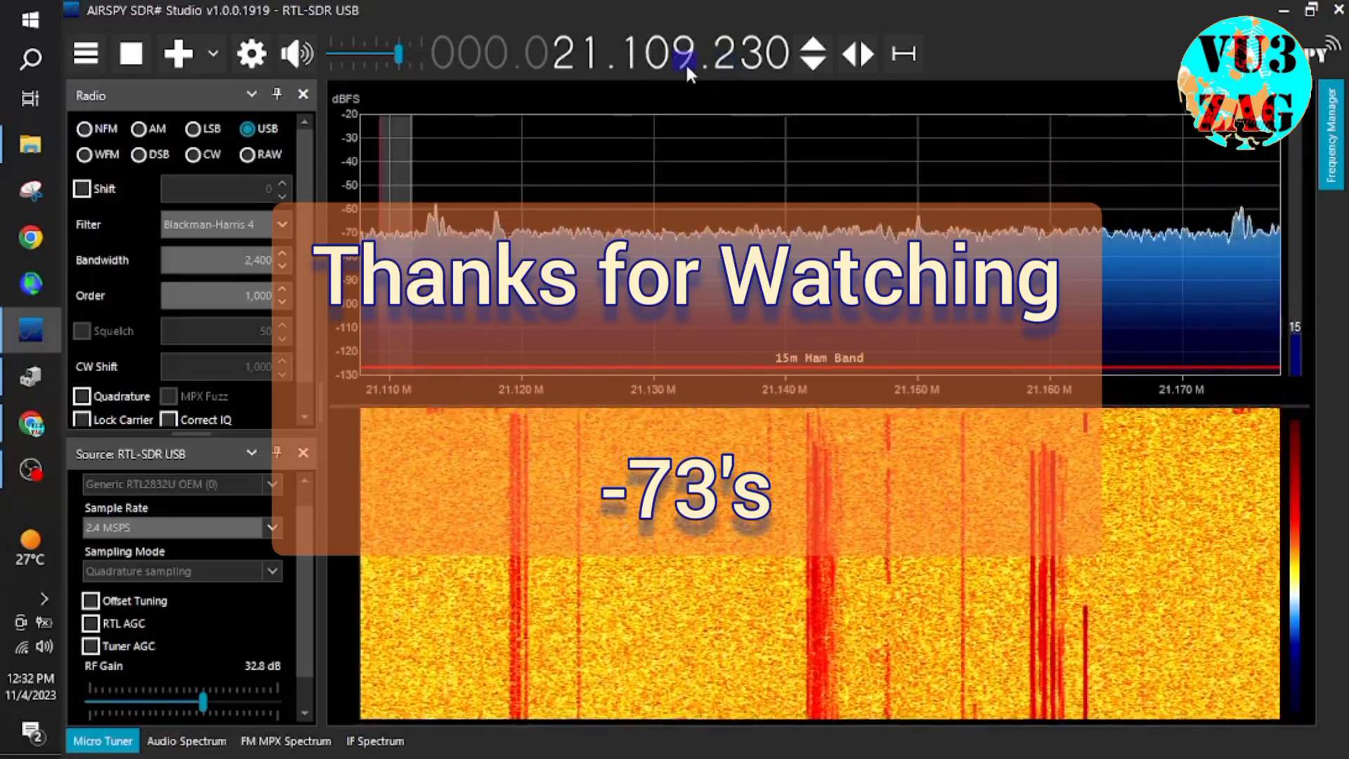